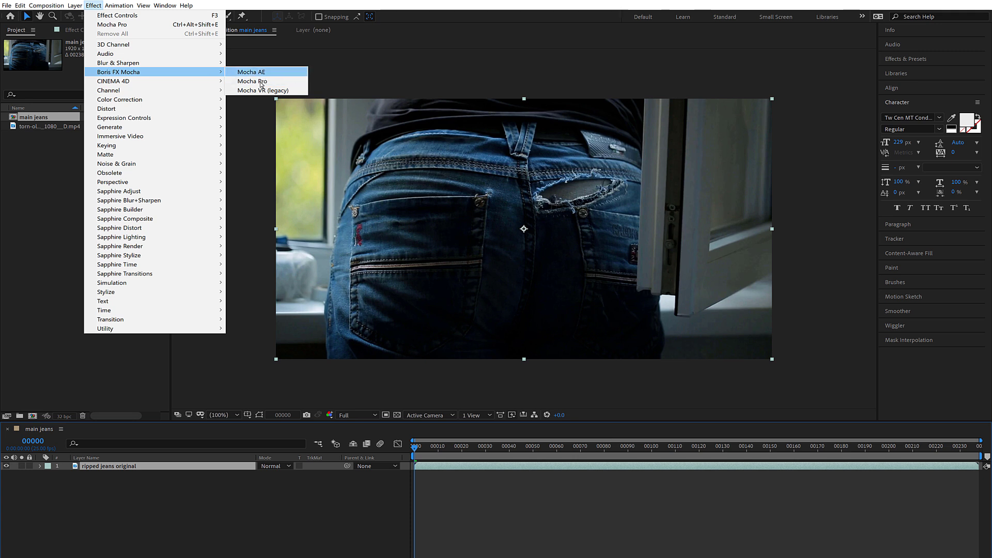
Step: Apply the Mocha Pro effect to the ripped jeans original layer and launch the Mocha Pro interface
key("Return")
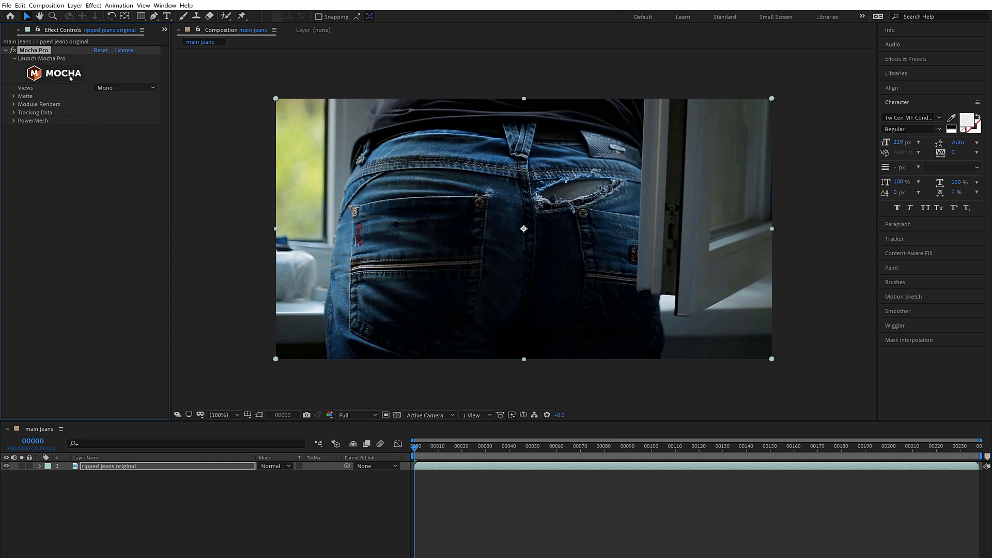
left_click(70, 78)
left_click(822, 89)
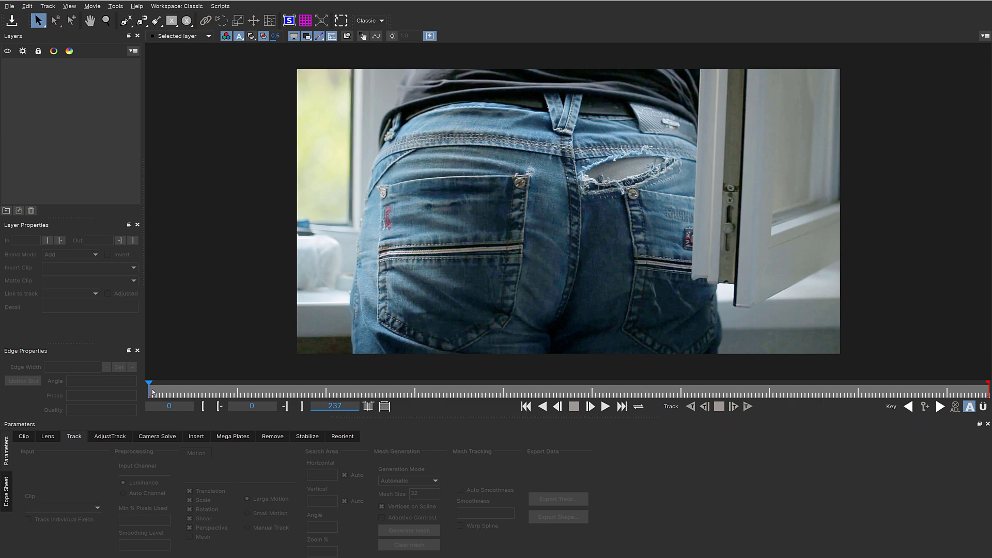
Step: Draw a closed X-spline on the first frame around the left half of the jeans, from the waistband seam to below the pocket
left_click_drag(186, 388, 141, 405)
key("space")
left_click_drag(151, 389, 126, 403)
left_click(126, 20)
left_click(569, 139)
left_click(416, 133)
left_click(396, 153)
left_click(377, 192)
left_click(370, 246)
left_click_drag(372, 254, 376, 264)
left_click(379, 300)
left_click(484, 323)
left_click(534, 301)
left_click(562, 287)
left_click(569, 280)
left_click(573, 225)
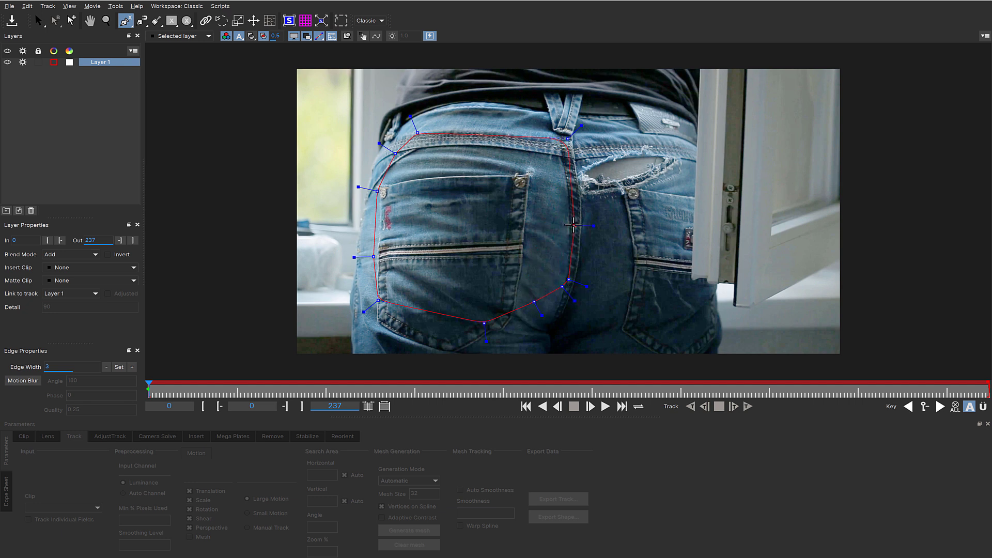
left_click(568, 175)
right_click(576, 135)
left_click_drag(567, 138, 564, 138)
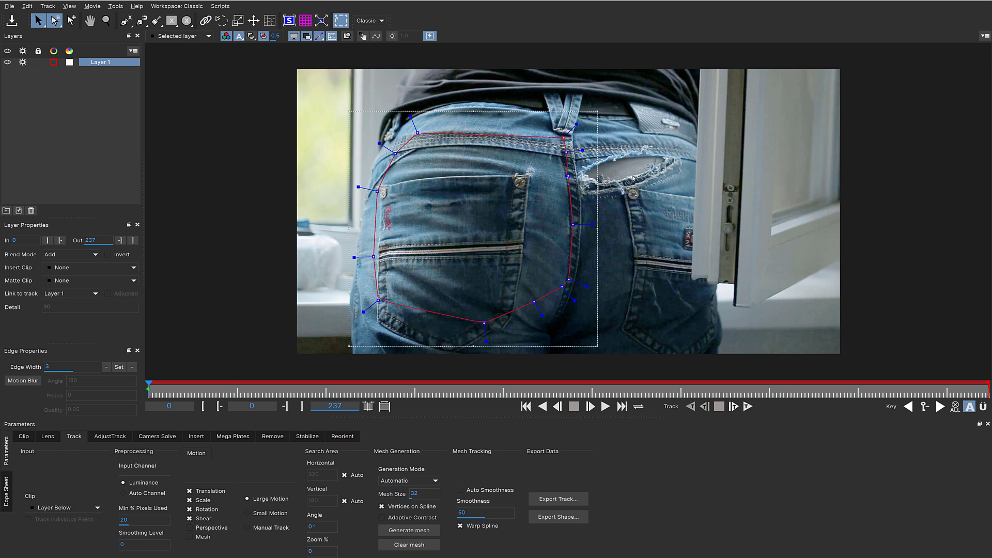
Step: Enable Mesh motion, generate an automatic mesh with Adaptive Contrast for the left jeans shape, and set mesh tracking smoothness to 80
left_click(190, 538)
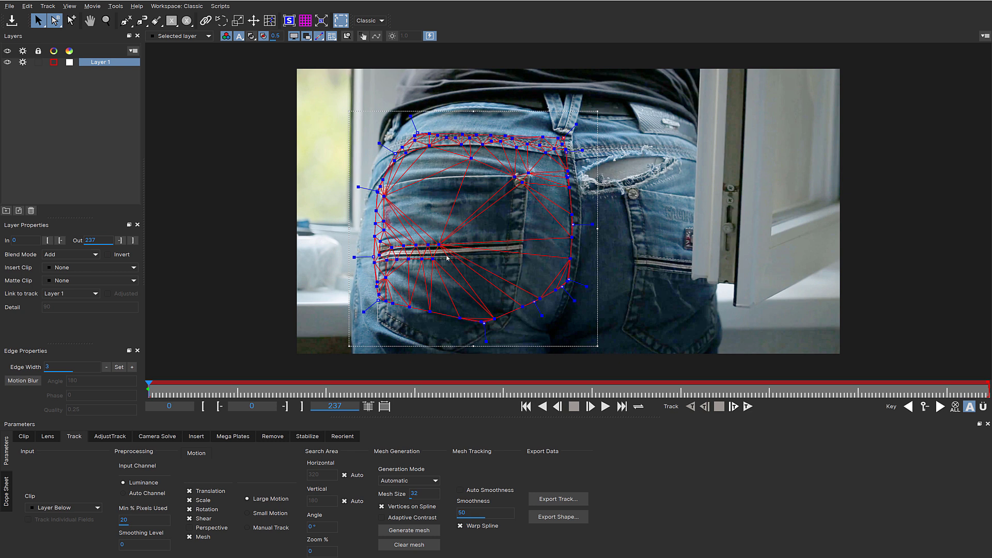
left_click(398, 531)
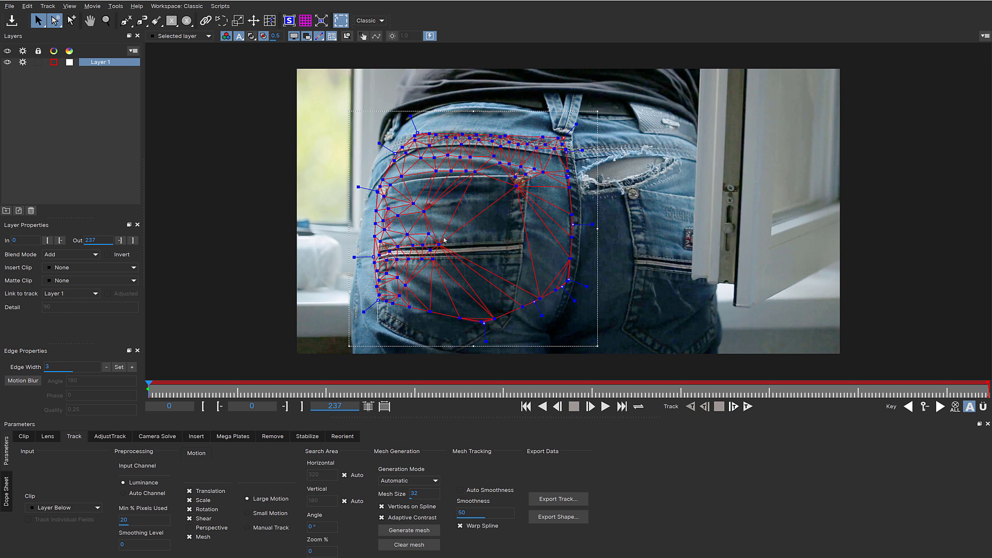
left_click(476, 512)
type("80")
Step: Track the left jeans mesh forward to the end of the clip and review the track back to the first frame
left_click(748, 407)
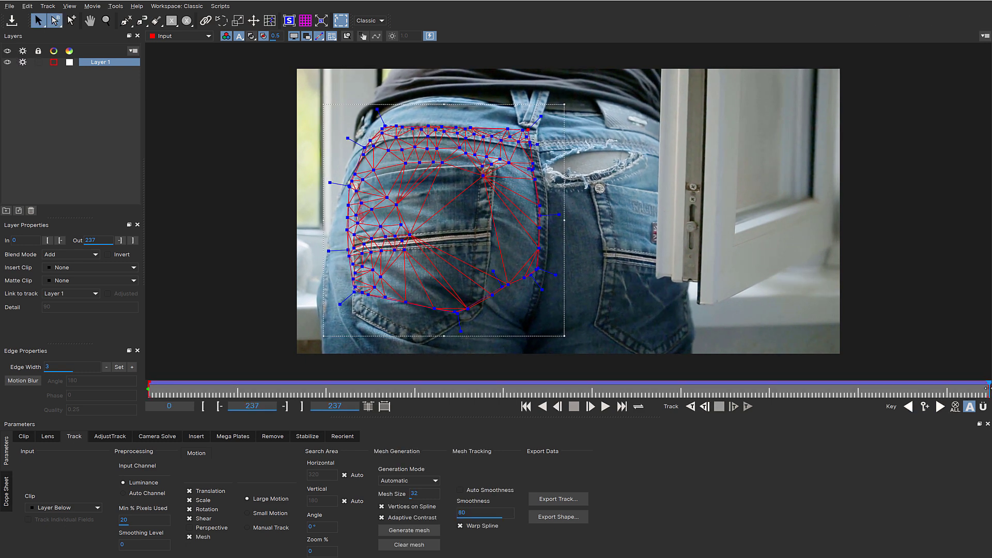
left_click_drag(966, 386, 257, 386)
key("Home")
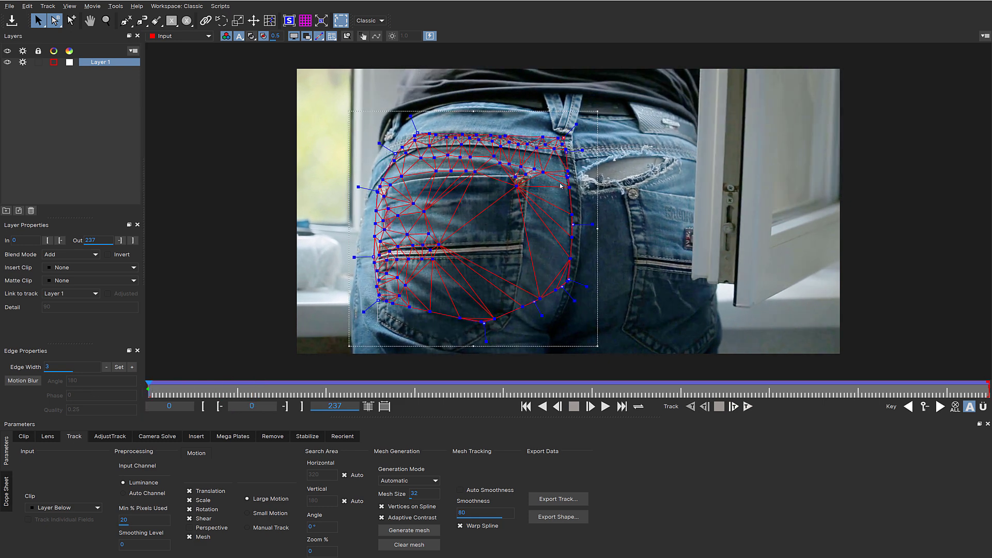
Step: Rename the tracked layer as left jeans
double_click(87, 62)
type("left jeans")
key("Return")
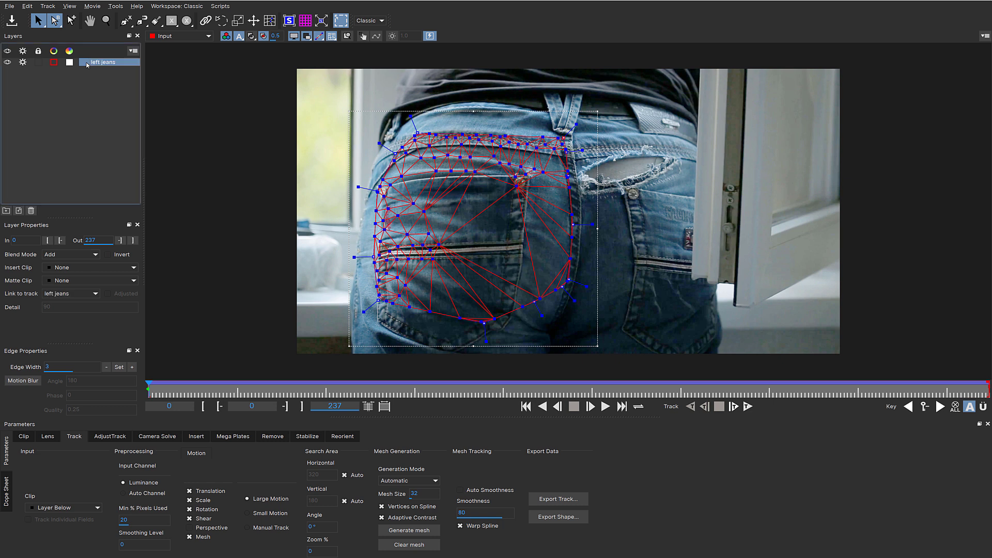
Step: Enable Mesh Warp with Unwarp in the Stabilize module for the left jeans layer and preview the stabilized footage
left_click(303, 438)
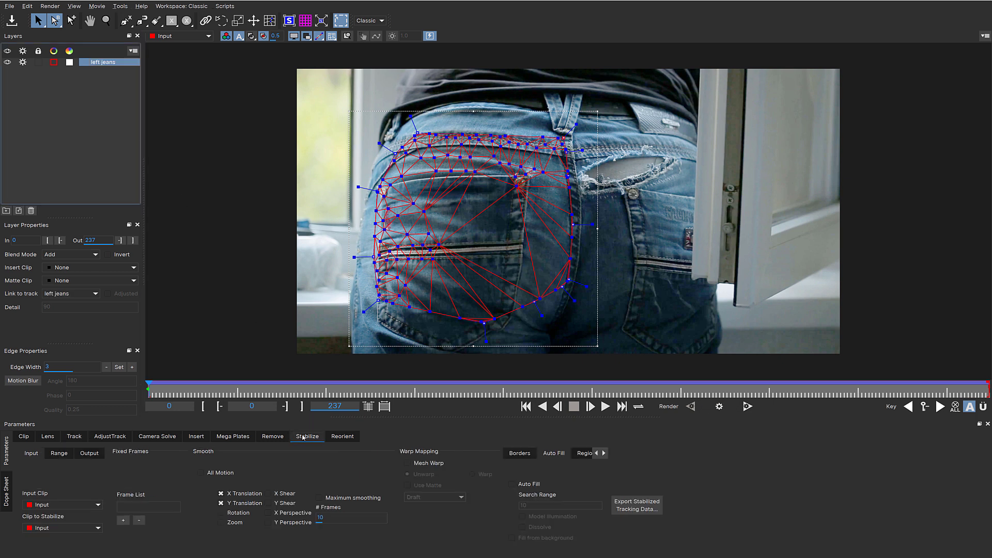
left_click(441, 465)
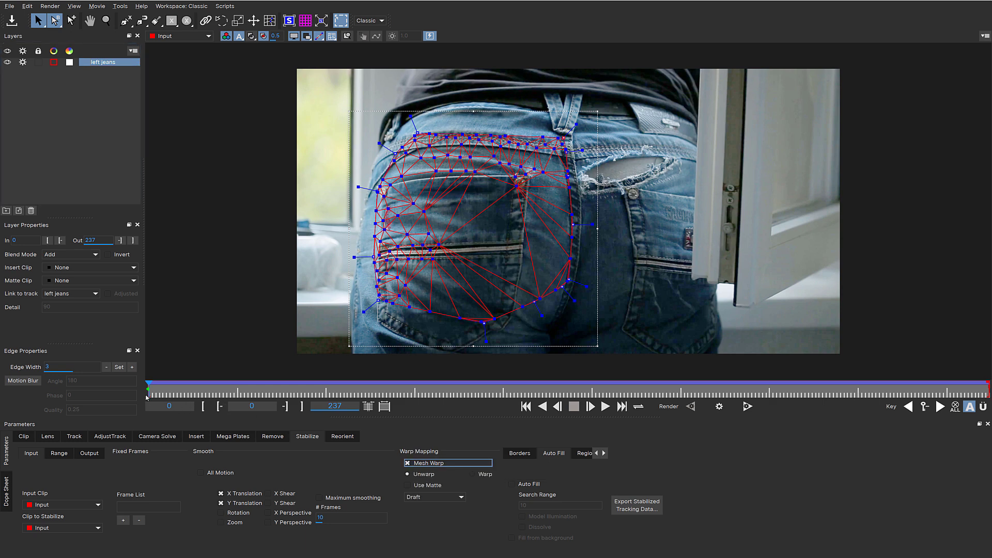
key("space")
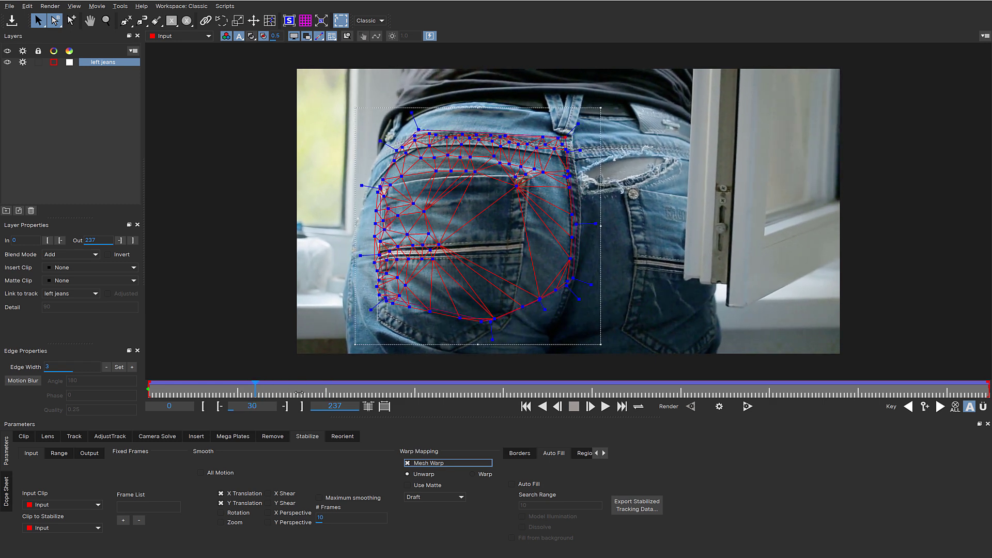
key("Left")
key("Left")
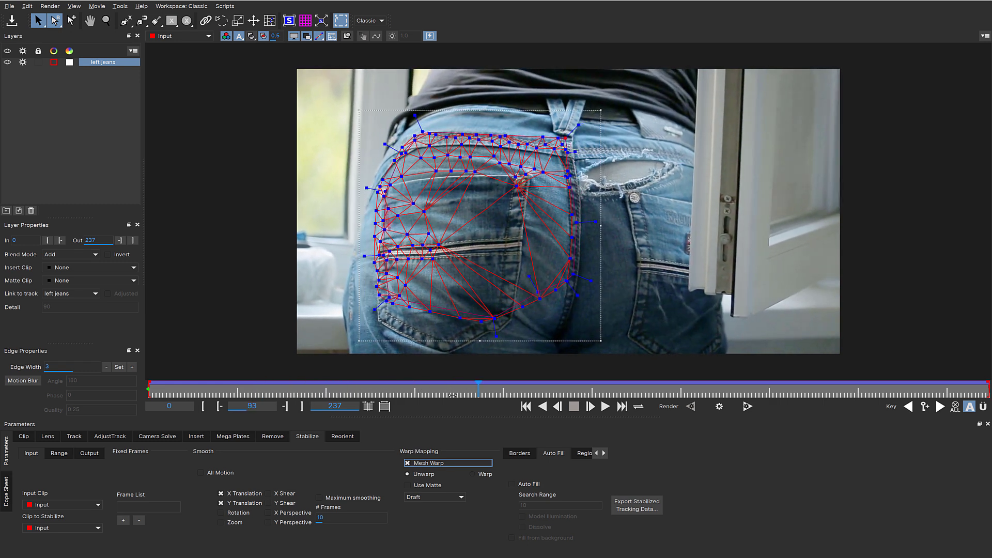
left_click_drag(295, 394, 101, 381)
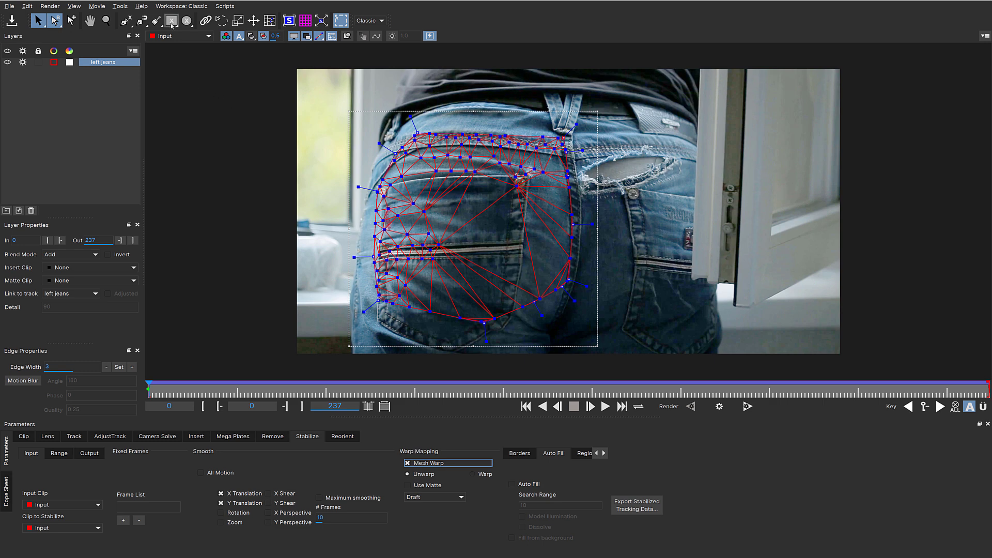
Step: Draw a closed X-spline around the open window in front of the jeans, extending beyond the frame's upper and right edges
left_click(124, 21)
left_click(699, 59)
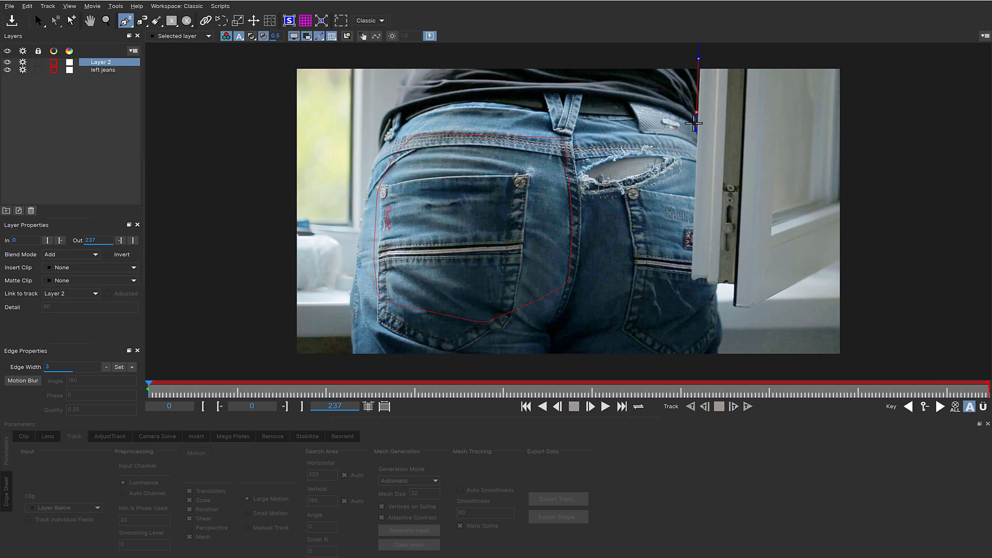
left_click(697, 284)
left_click(705, 281)
left_click(729, 287)
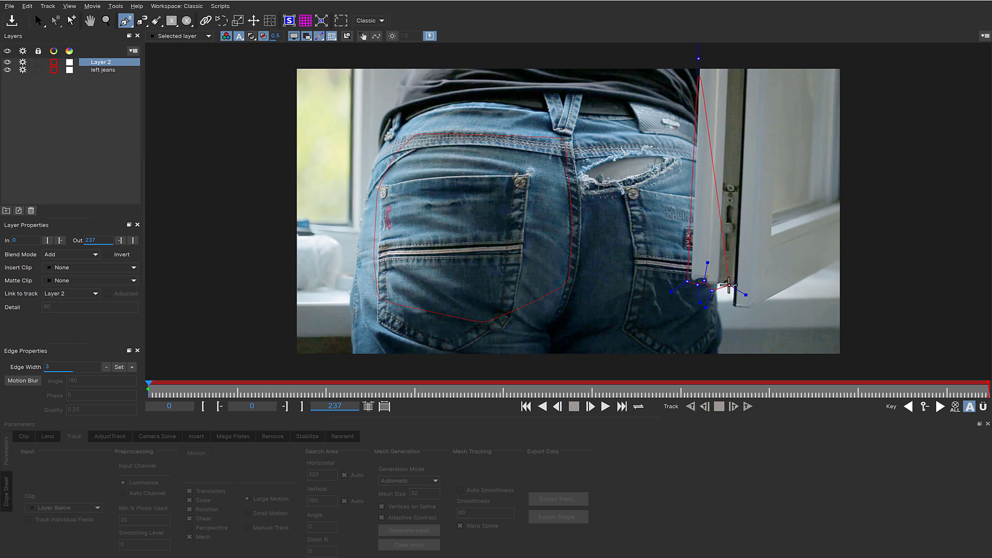
left_click(730, 310)
left_click(760, 314)
left_click(846, 264)
left_click(917, 116)
left_click(881, 79)
left_click(873, 58)
left_click(801, 50)
right_click(800, 47)
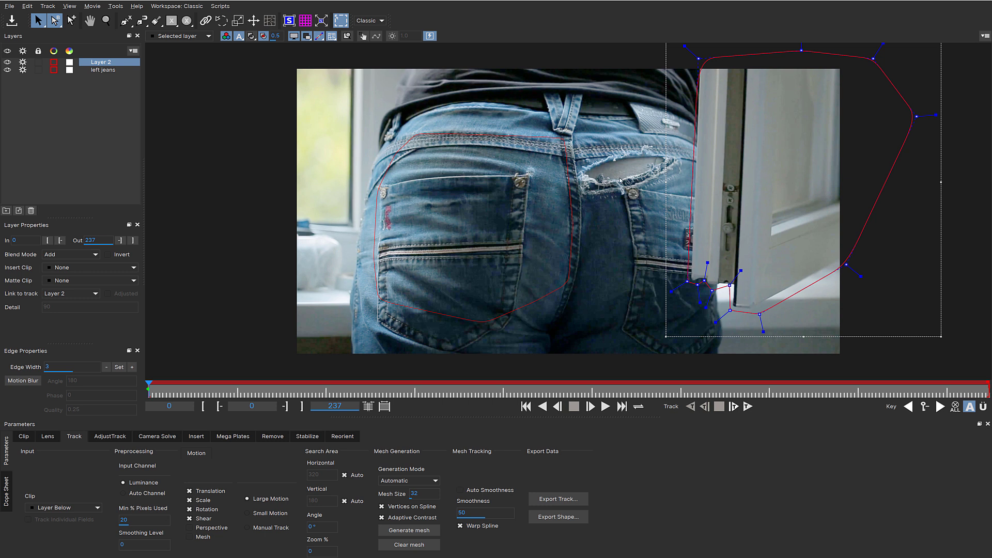
Step: Rename the window shape's layer as window matte
double_click(108, 63)
type("window matte")
key("Return")
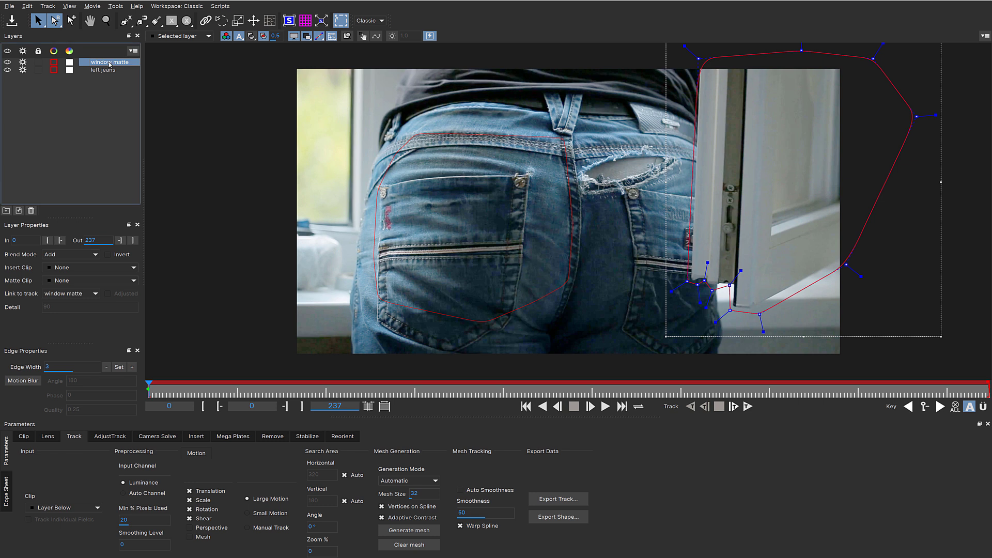
Step: Turn off processing for the left jeans layer and draw a closed X-spline around the right half of the jeans, overlapping the window frame
left_click(22, 70)
left_click(125, 21)
left_click(723, 146)
left_click(686, 139)
left_click(627, 134)
left_click(575, 141)
left_click(576, 174)
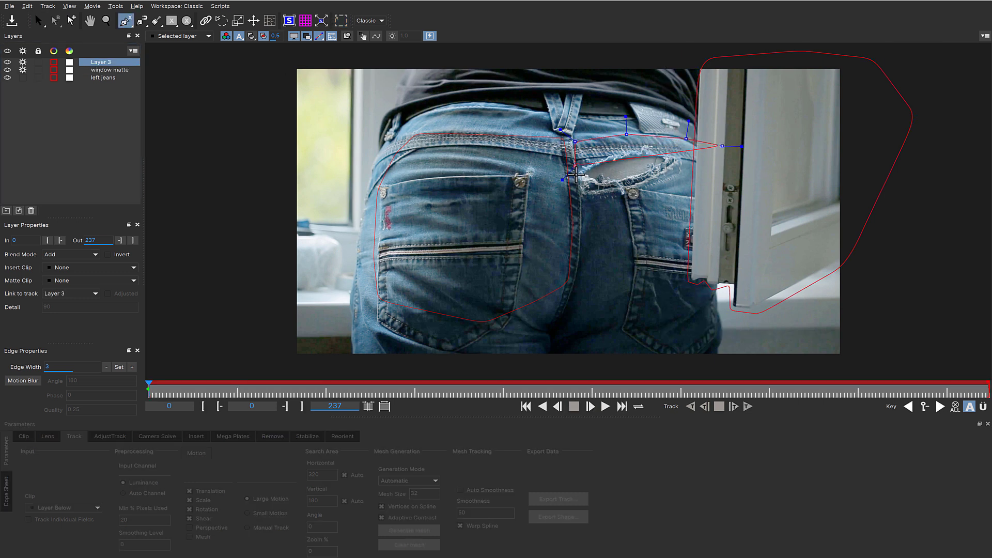
left_click(575, 209)
left_click(582, 262)
left_click(617, 283)
left_click(670, 284)
left_click(683, 287)
left_click(699, 286)
left_click(707, 245)
right_click(706, 240)
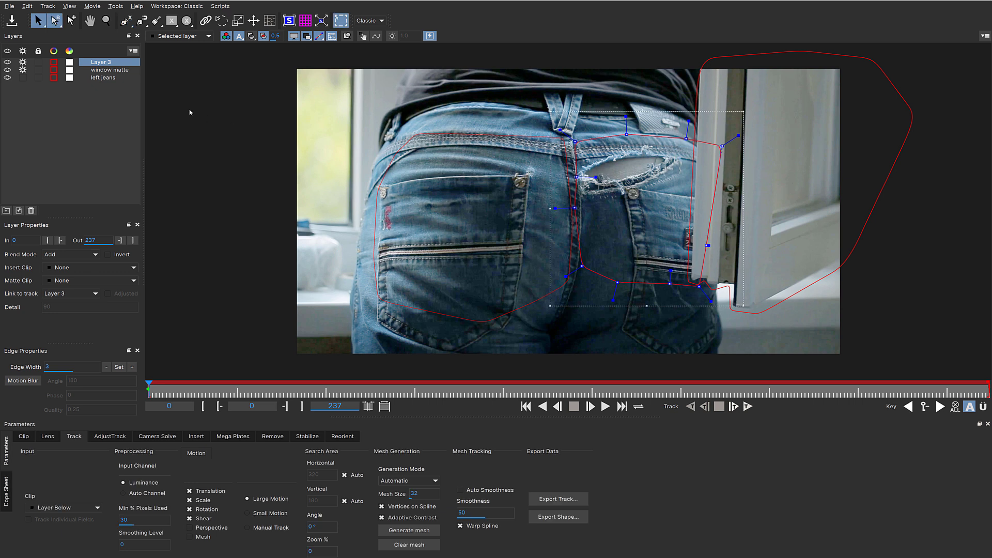
Step: Place the right jeans shape's layer below window matte and turn on the matte overlay to check each layer's matte
left_click_drag(99, 65, 98, 73)
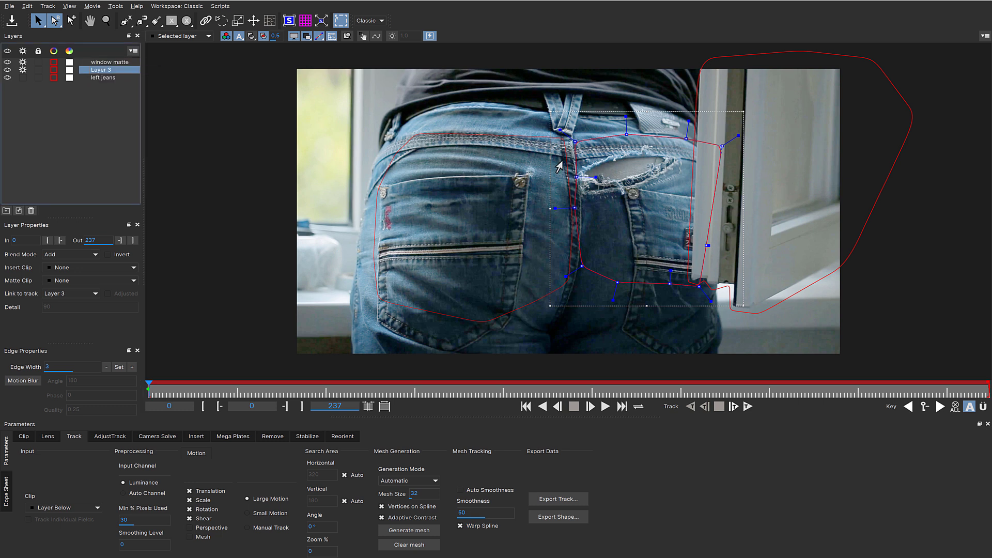
left_click(251, 36)
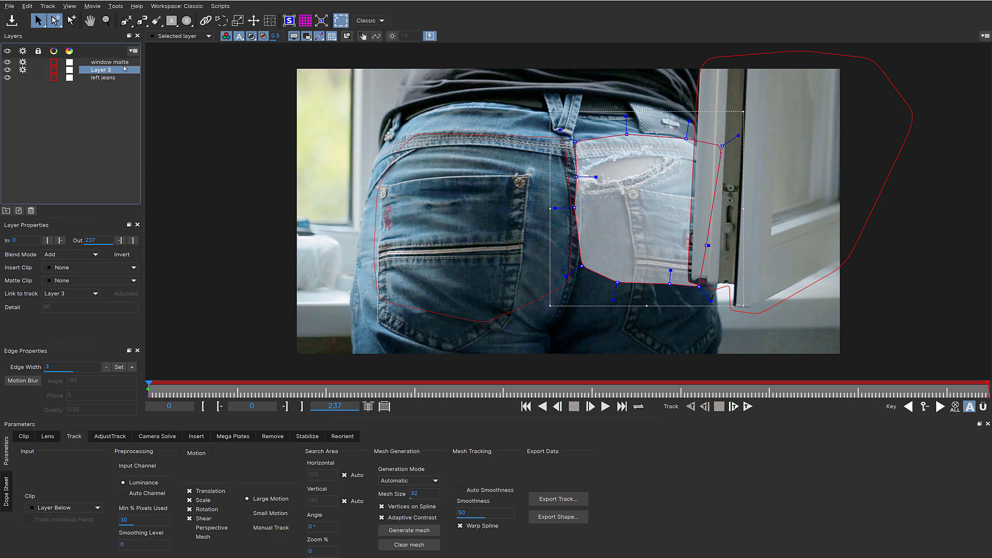
left_click(105, 63)
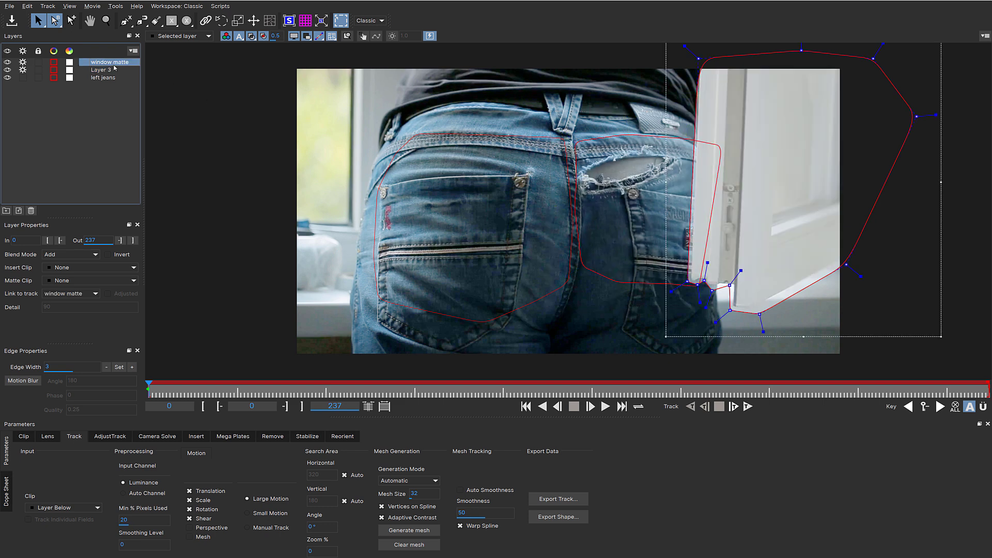
left_click(103, 79)
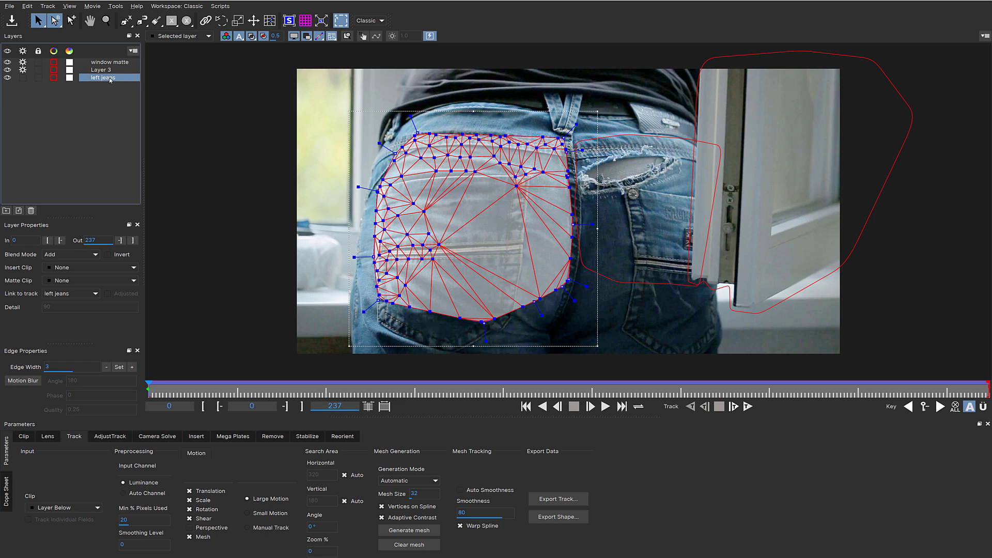
Step: Rename Layer 3 as right jeans track
left_click(100, 70)
left_click(108, 71)
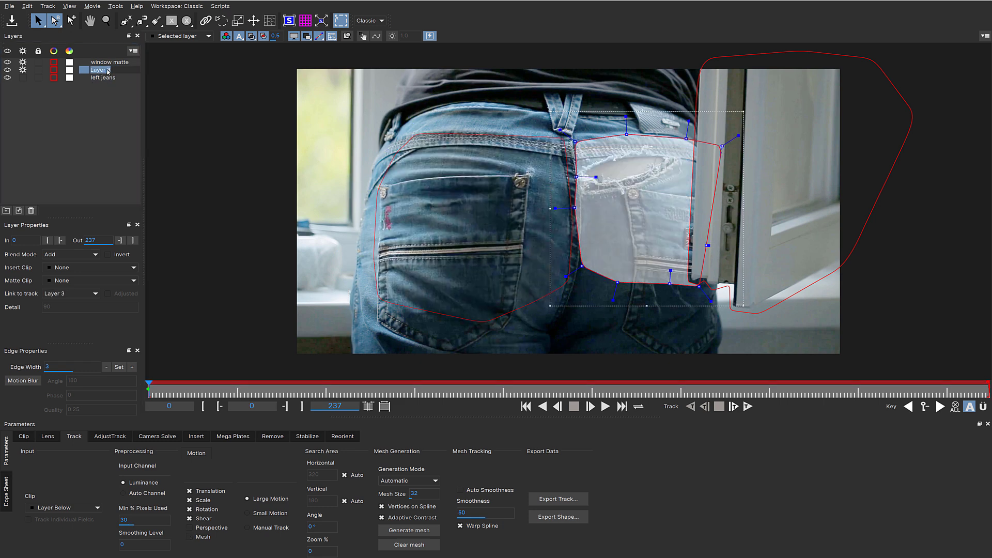
type("right jeans track")
key("Return")
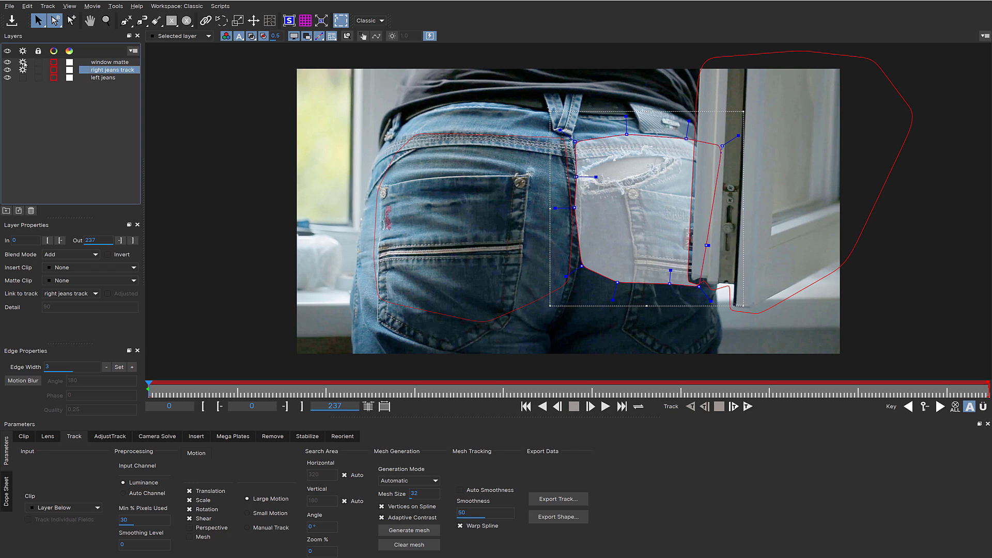
Step: Enable Perspective motion for right jeans track, track the active layers forward to the end of the clip, and review the result
left_click(189, 528)
left_click(748, 407)
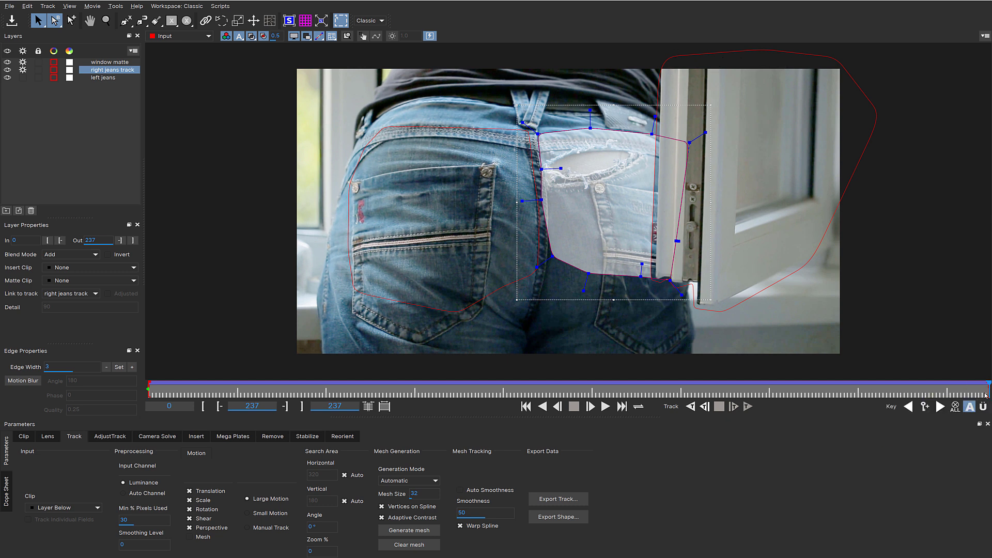
left_click_drag(984, 393, 107, 396)
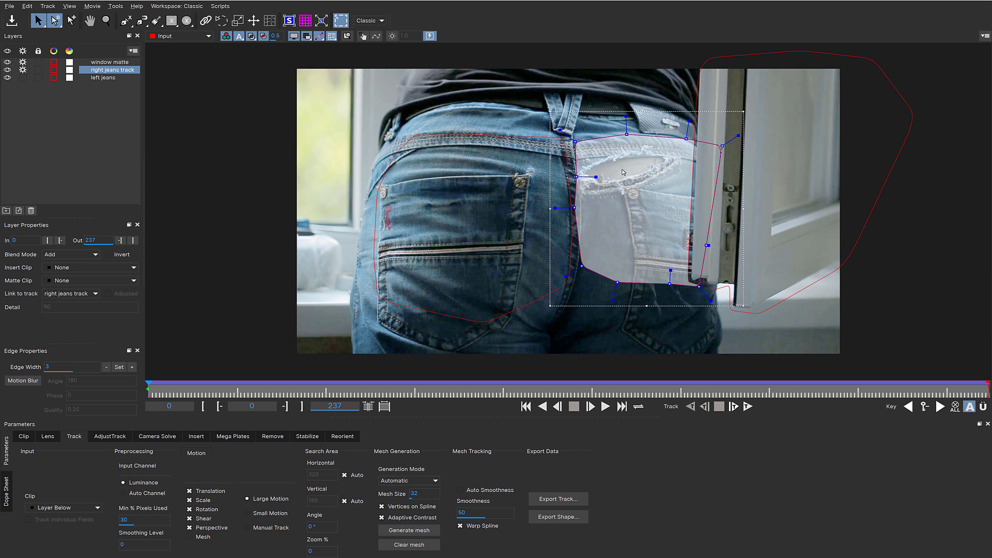
Step: Hide the matte overlay, check the window matte shape, and close the Mocha project with its changes saved
left_click(537, 139)
left_click(739, 59)
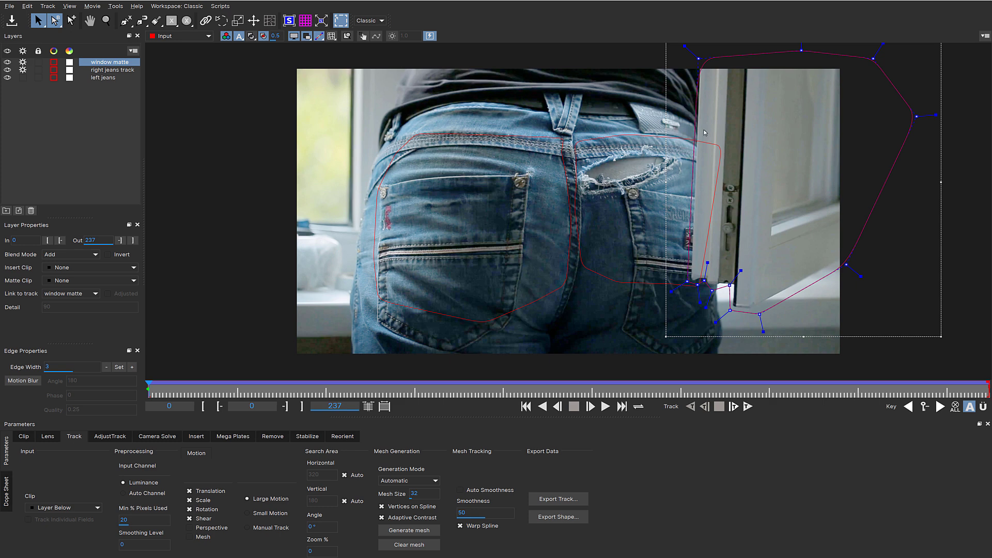
scroll(719, 290, "up", 5)
key("z")
scroll(706, 197, "down", 3)
key("s")
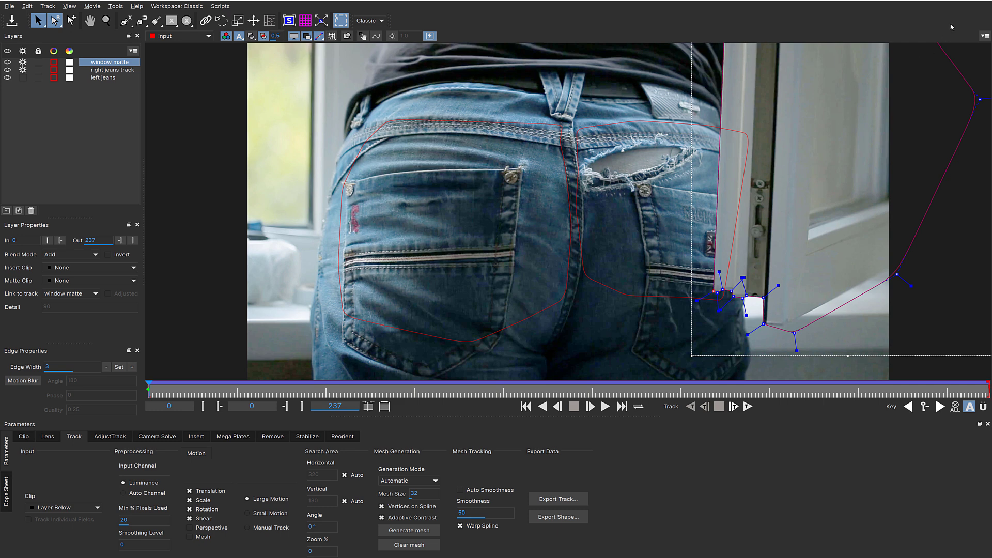
left_click(990, 2)
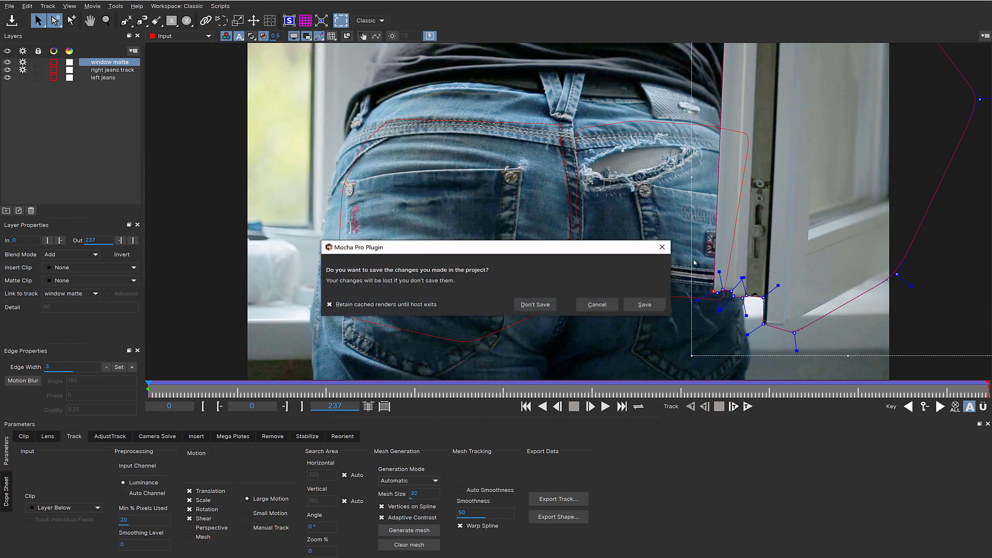
left_click(654, 305)
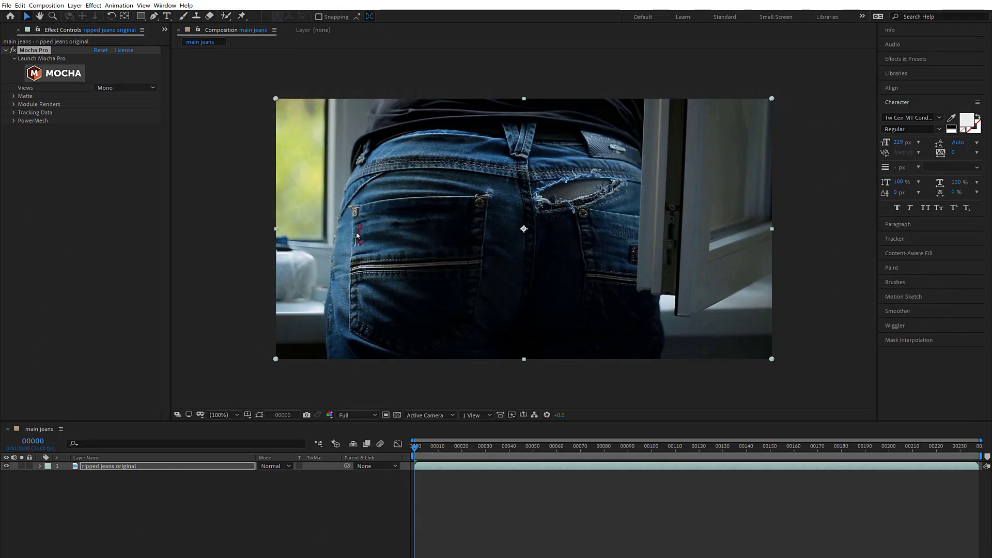
Step: Duplicate the ripped jeans original layer and rename the copy stabilized jeans
left_click(102, 467)
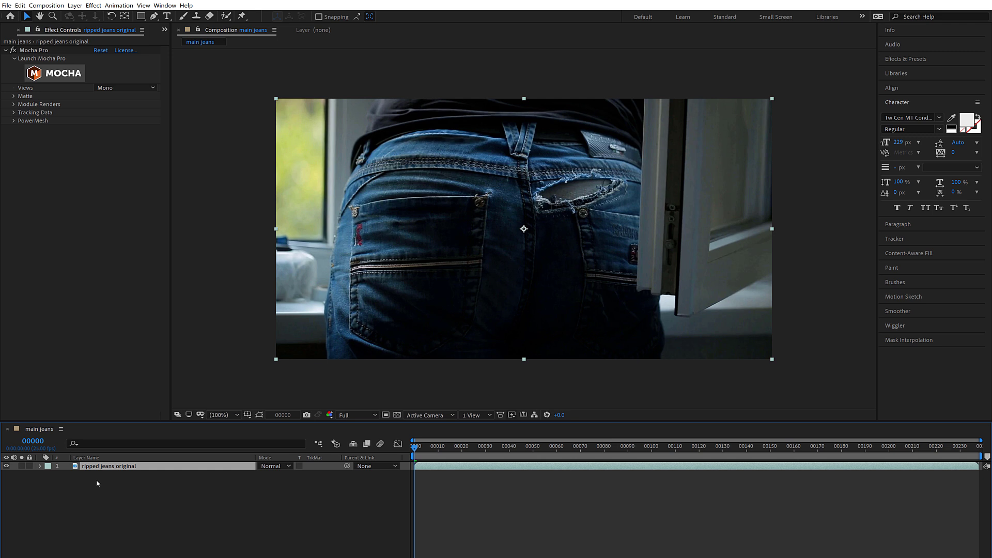
key("ctrl+d")
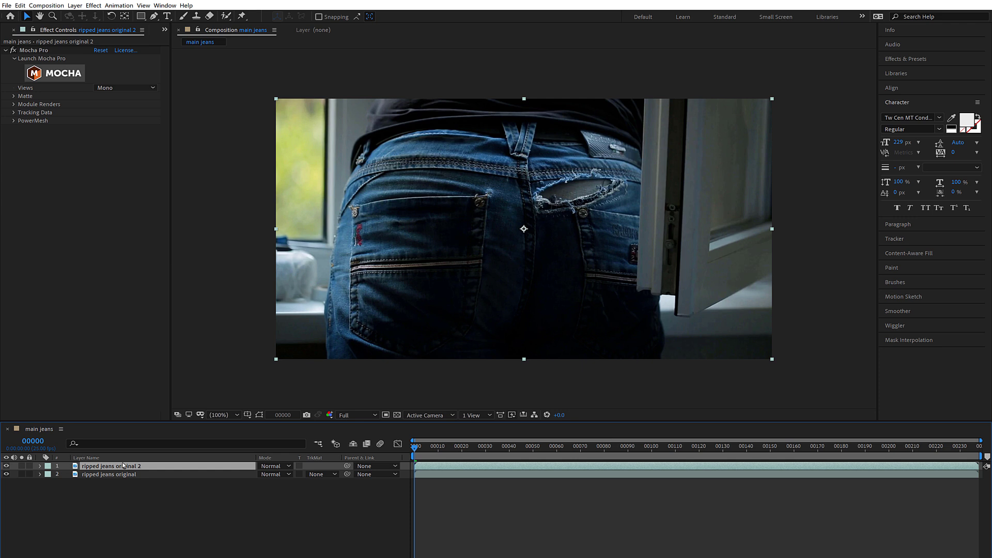
key("Return")
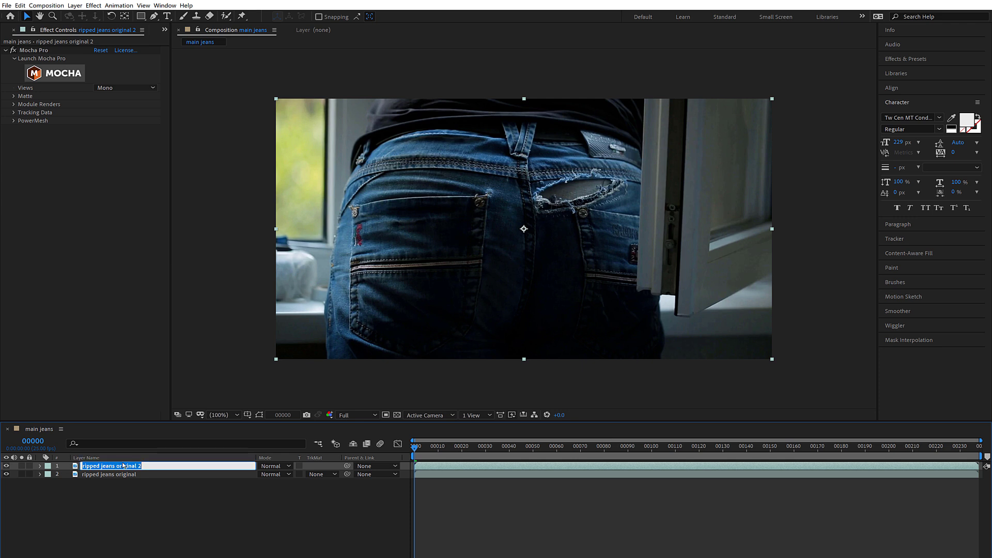
type("stabilized jeans")
key("Return")
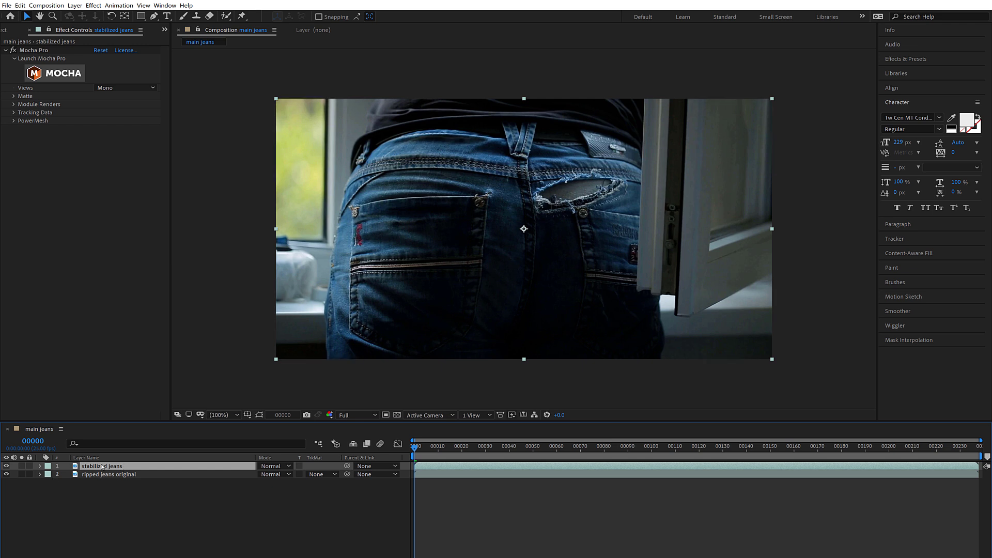
Step: Pre-compose the stabilized jeans layer as stabilized jeans, moving all attributes into the new composition
key("ctrl+shift+c")
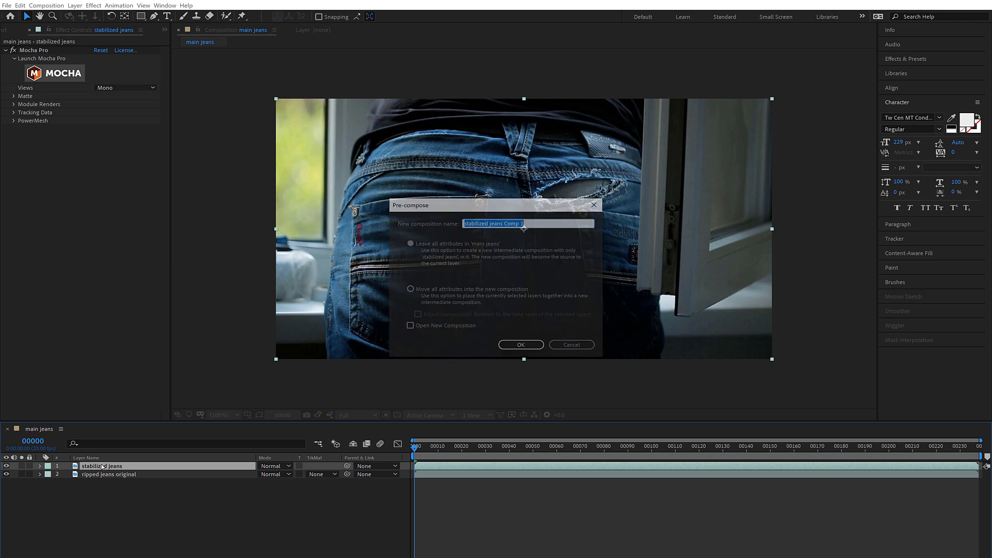
left_click_drag(502, 223, 576, 223)
key("BackSpace")
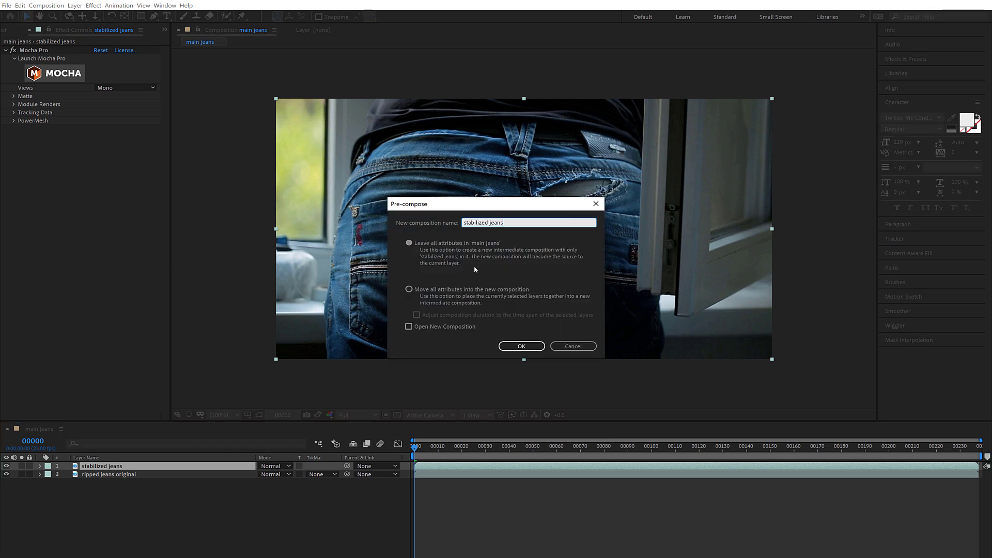
left_click(410, 289)
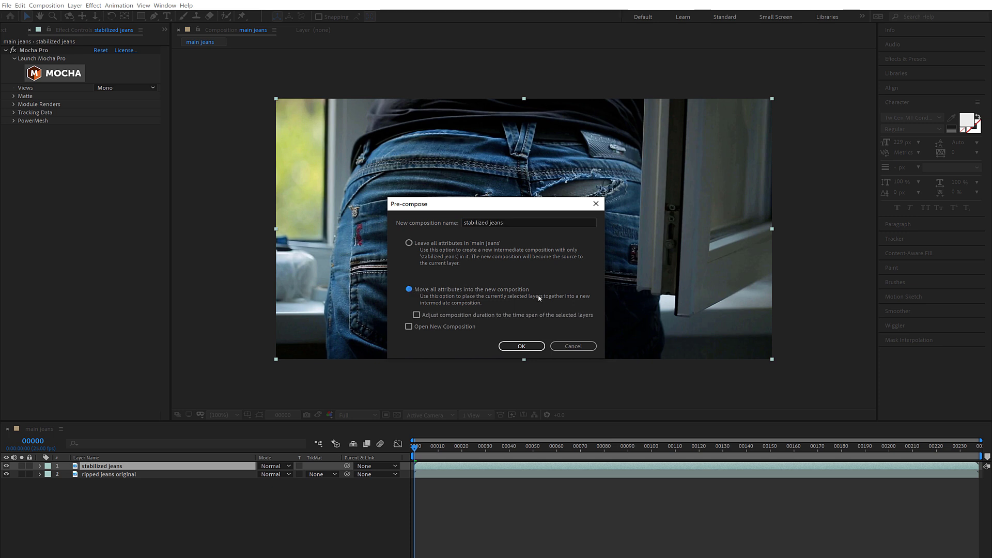
left_click(521, 346)
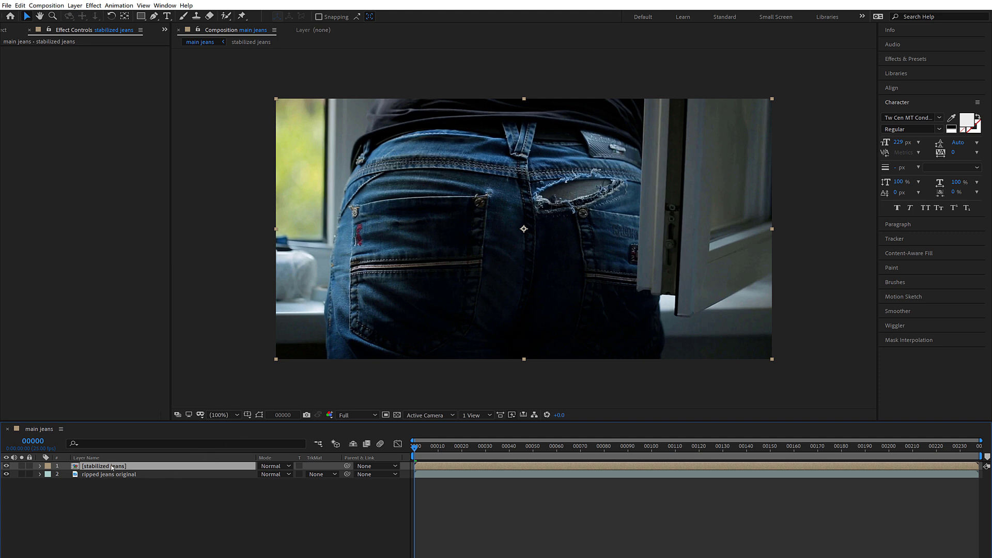
Step: Inside the stabilized jeans composition, set the layer's Mocha Pro render module to Stabilize: Unwarp, enable Render, and preview it
double_click(112, 467)
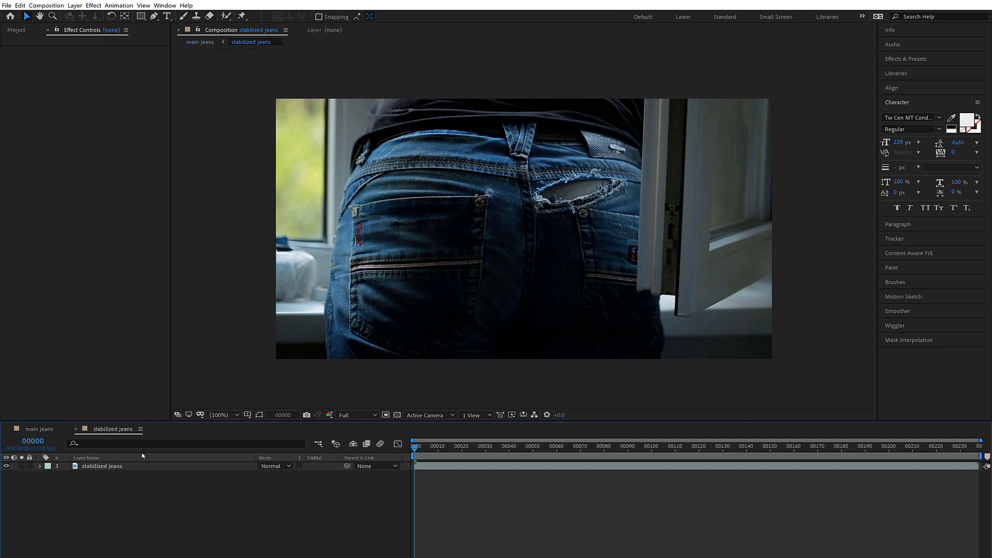
left_click(118, 467)
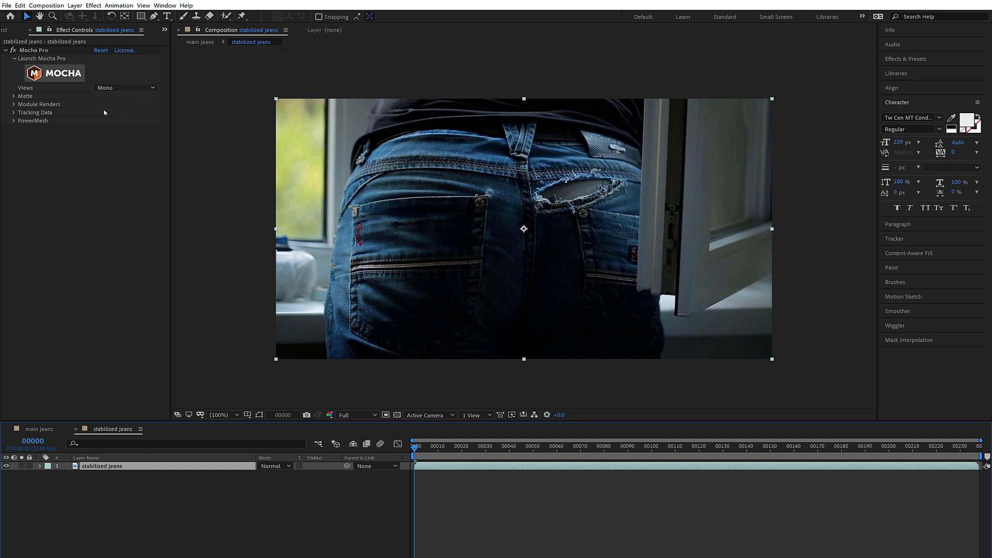
left_click(15, 105)
left_click(14, 104)
left_click(129, 122)
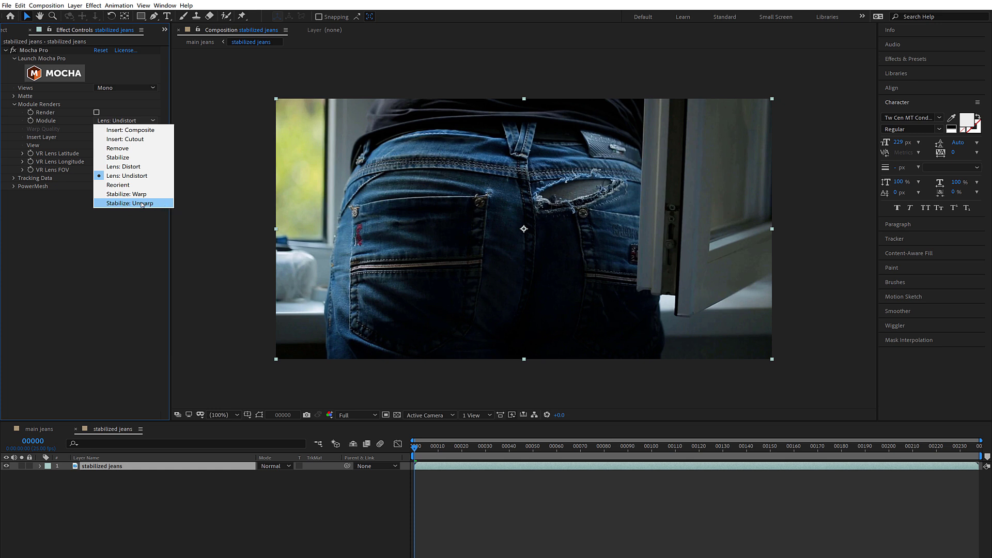
left_click(143, 204)
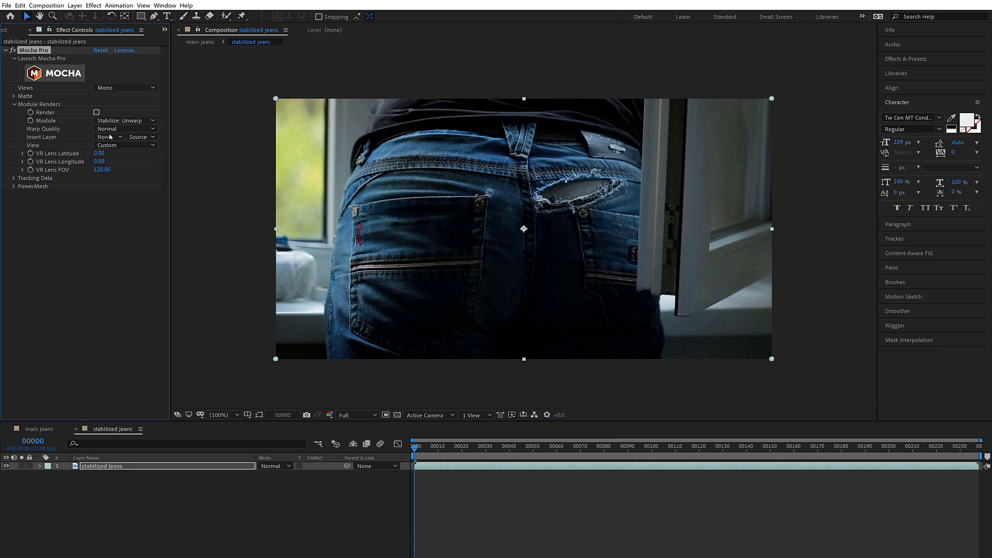
left_click(96, 112)
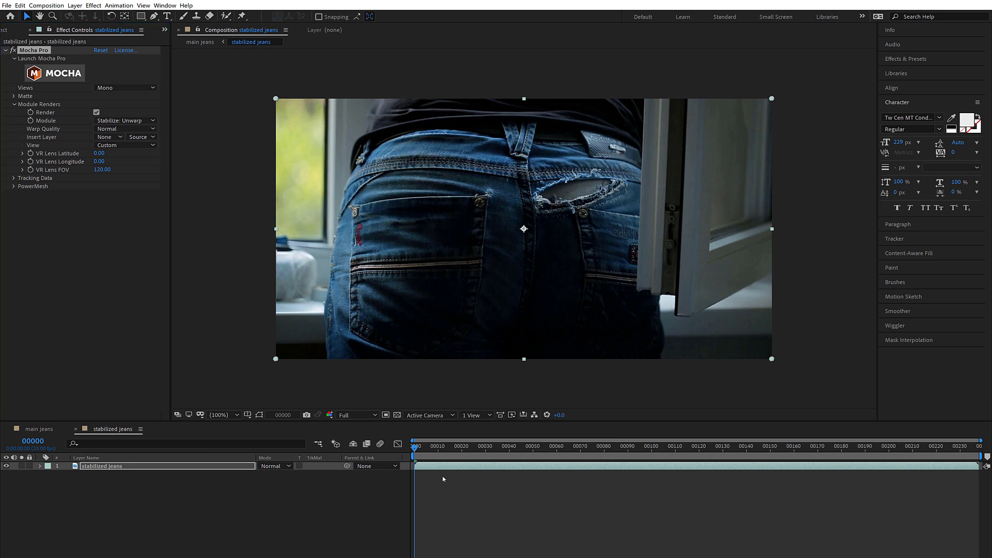
key("space")
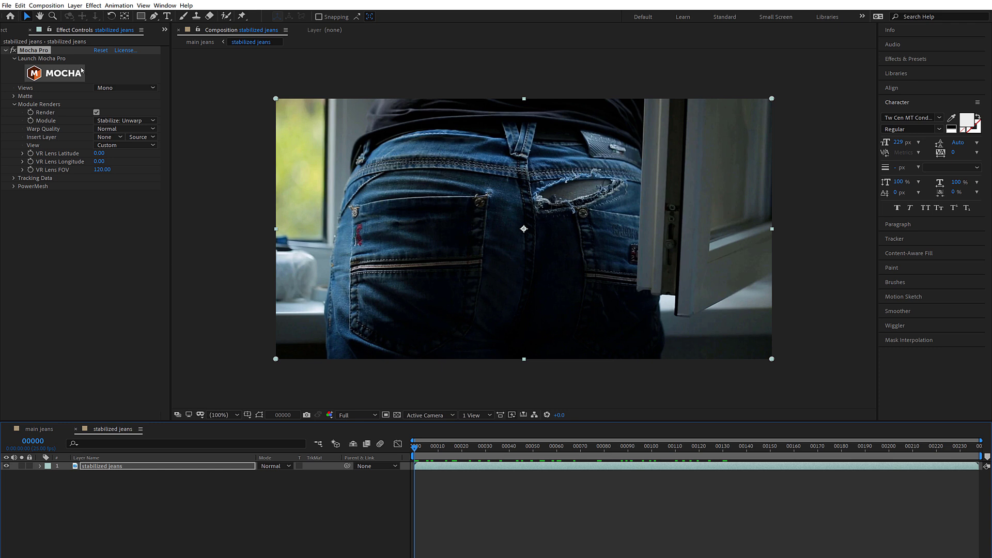
Step: Mirror the stabilized jeans layer horizontally by setting its horizontal scale to -100%, and play back the flipped footage
left_click(122, 469)
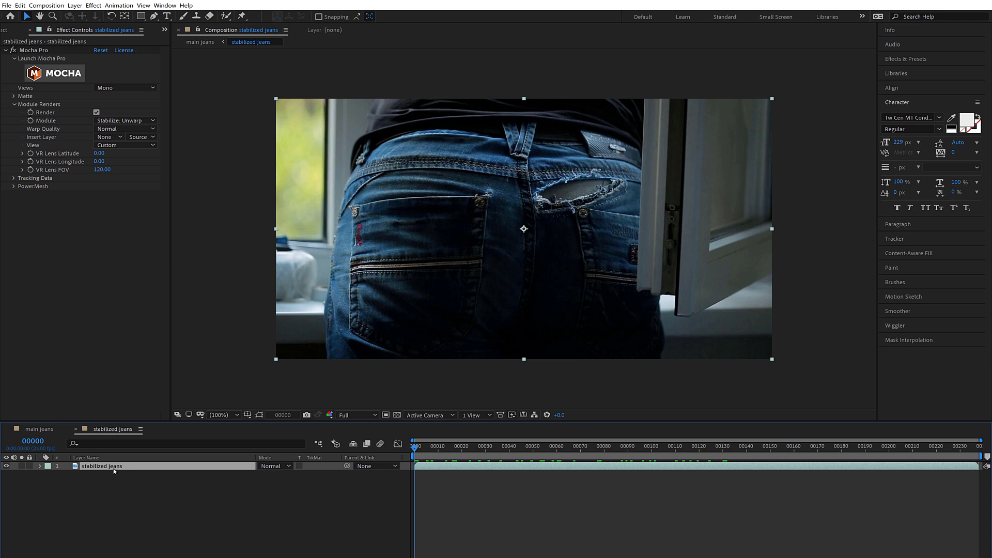
left_click(61, 69)
left_click(65, 75)
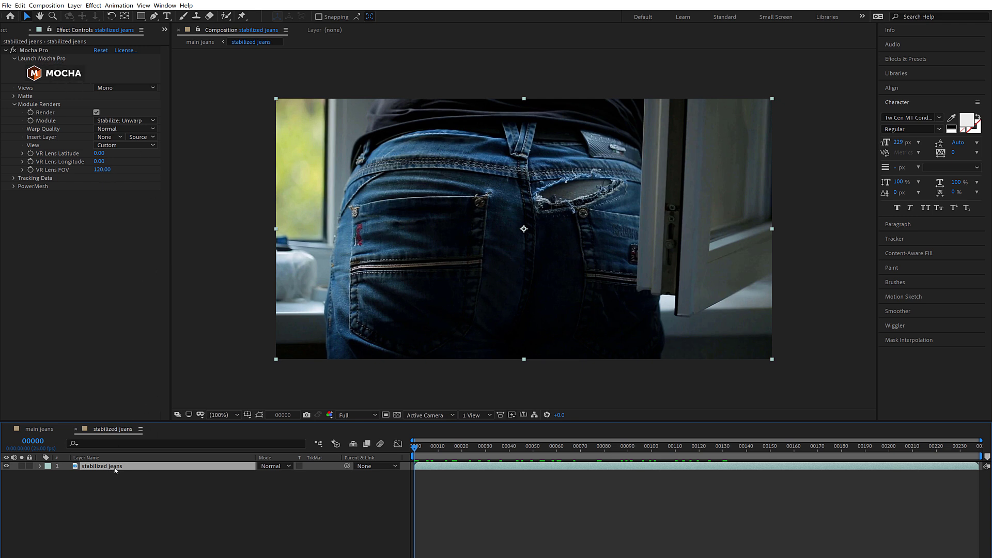
key("s")
left_click(274, 475)
type("-100")
key("Return")
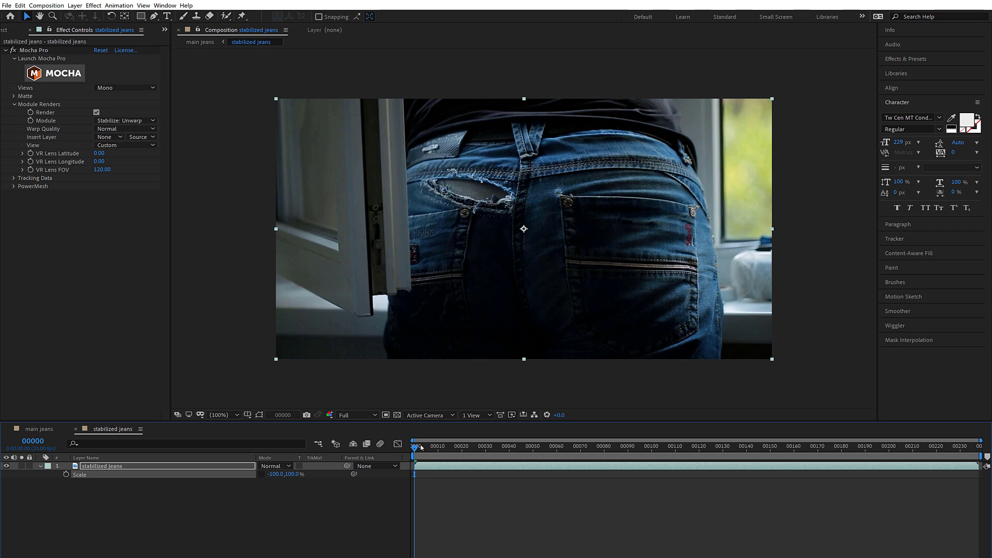
key("space")
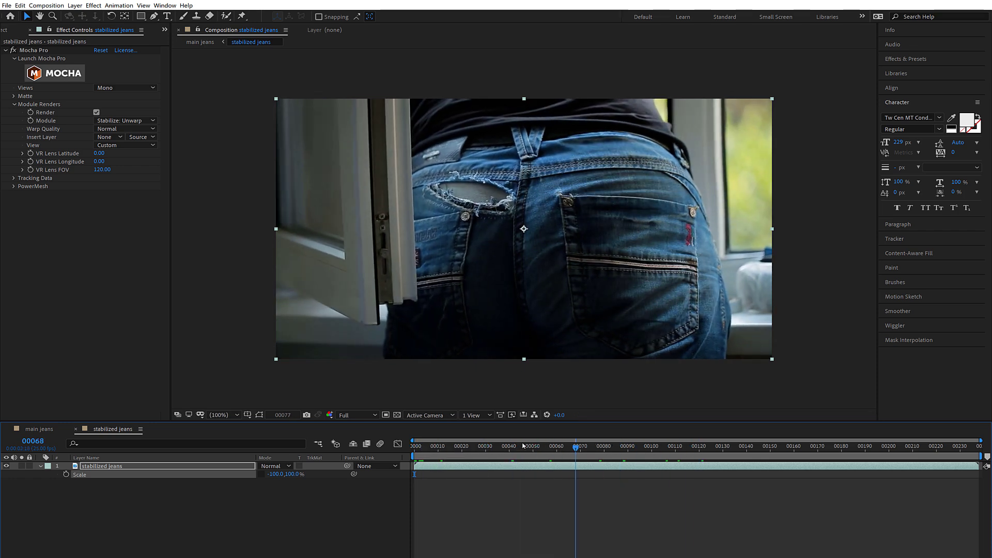
left_click(444, 447)
key("space")
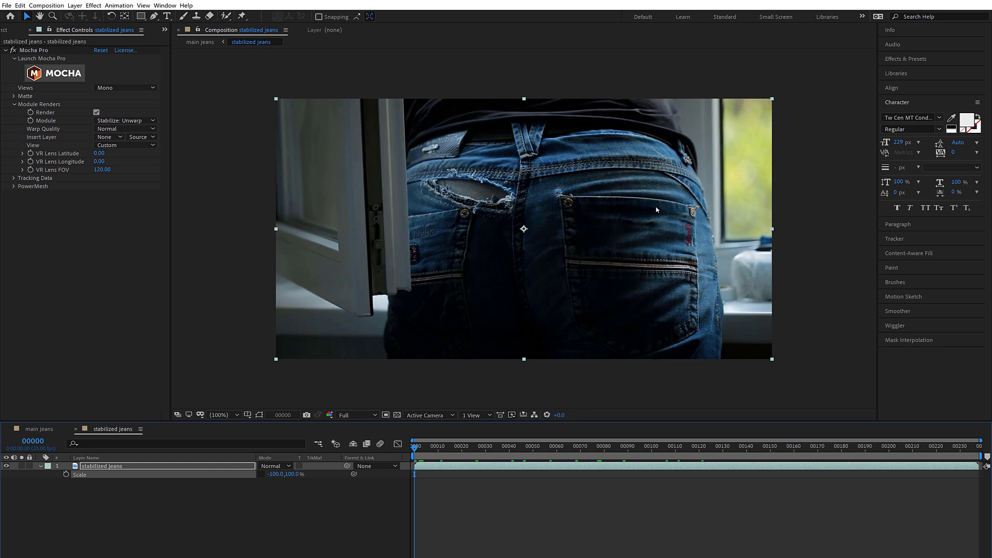
Step: Collapse the layer's properties, return to the main jeans composition, and hide the stabilized jeans layer
left_click(239, 530)
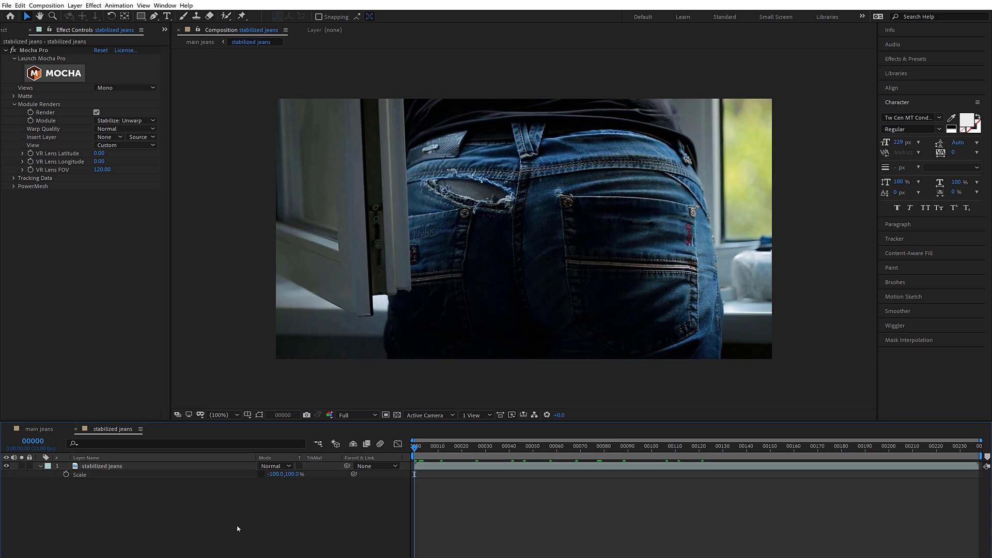
left_click(41, 467)
left_click(40, 430)
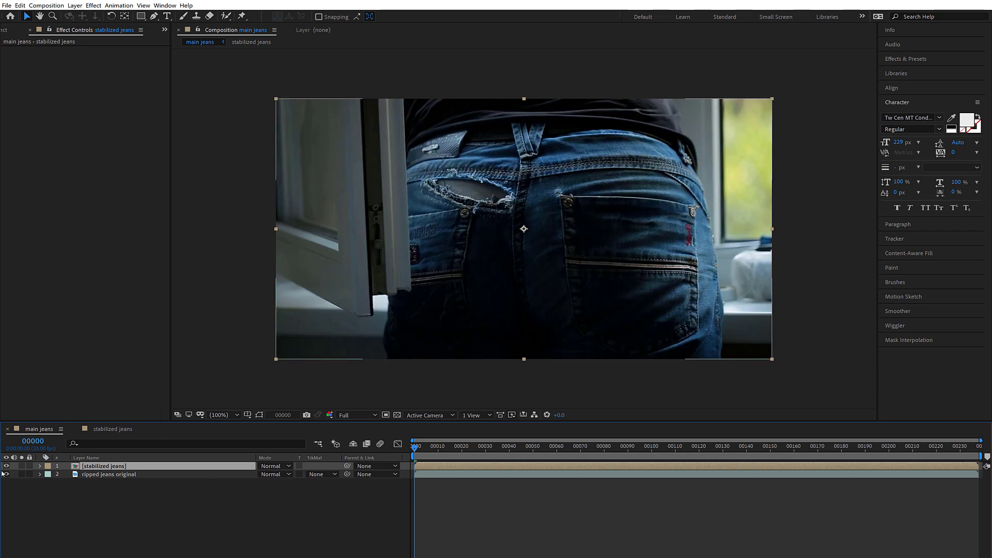
left_click(7, 466)
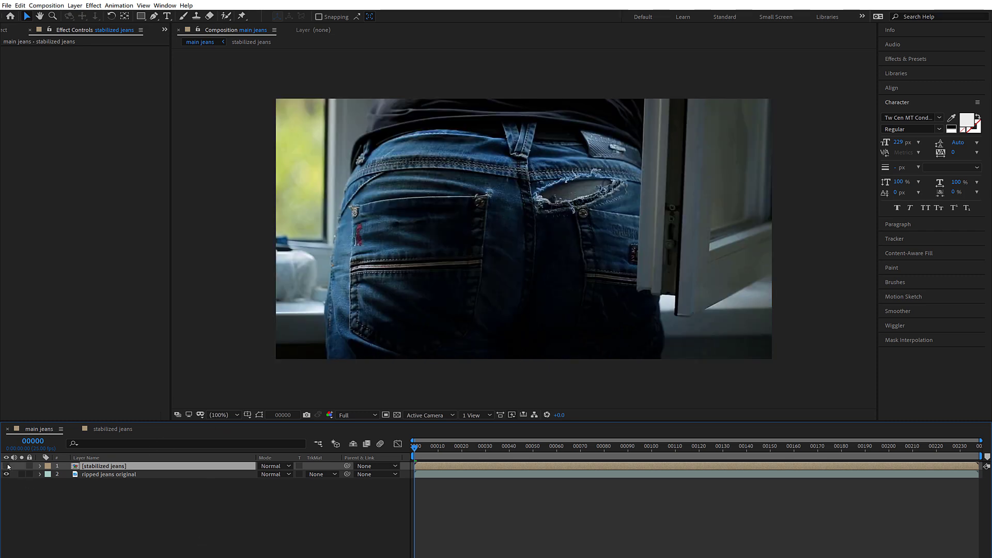
Step: Set the Mocha Pro Insert Layer of ripped jeans original to 1. stabilized jeans
left_click(119, 474)
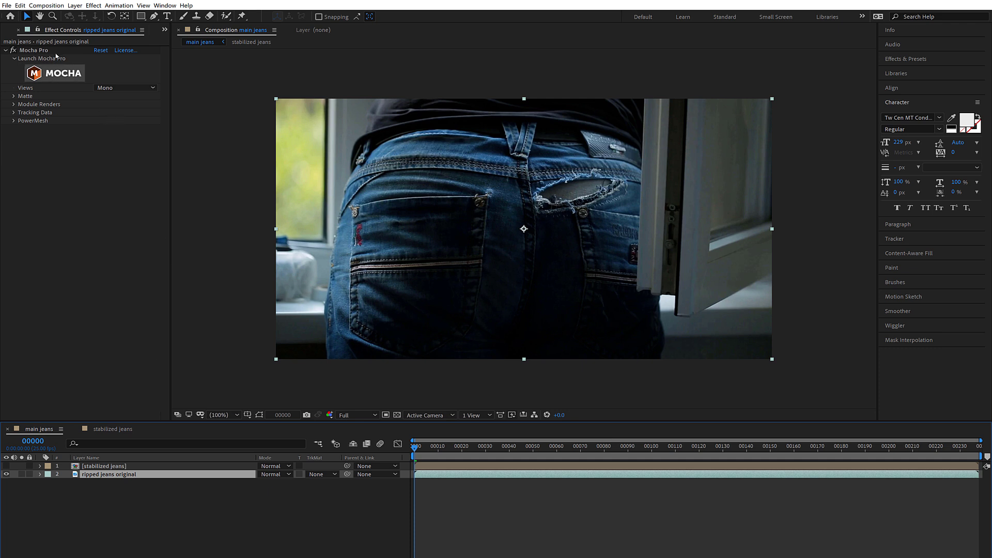
left_click(13, 105)
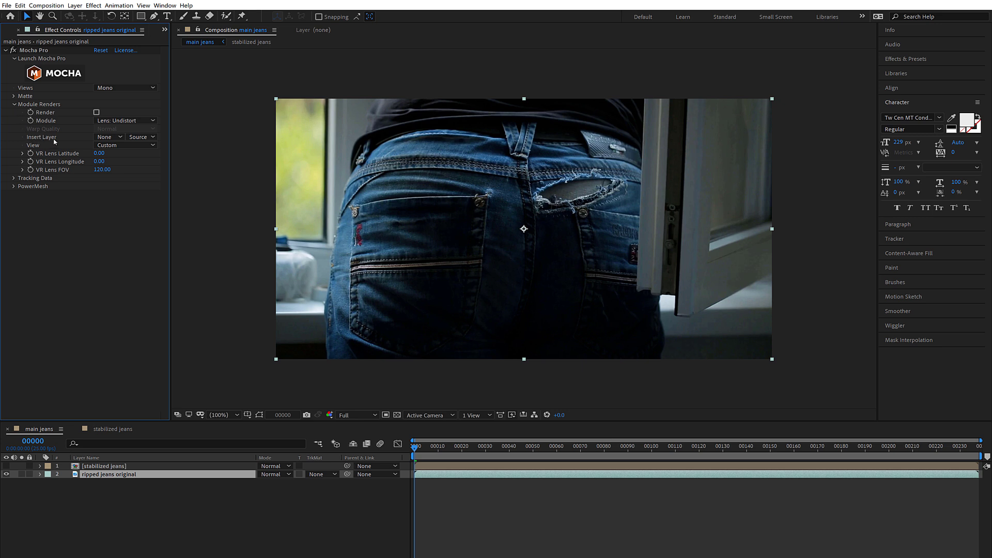
left_click(107, 137)
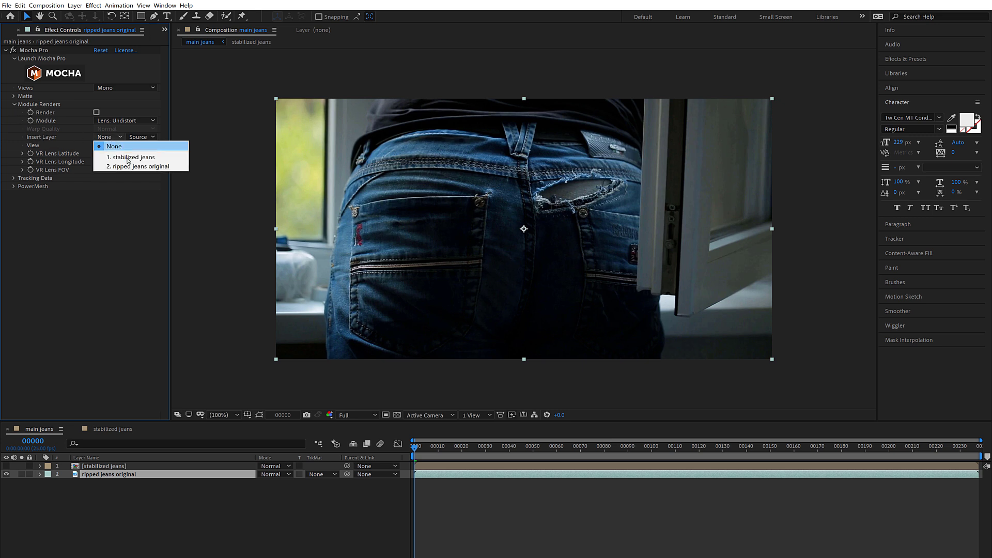
left_click(128, 157)
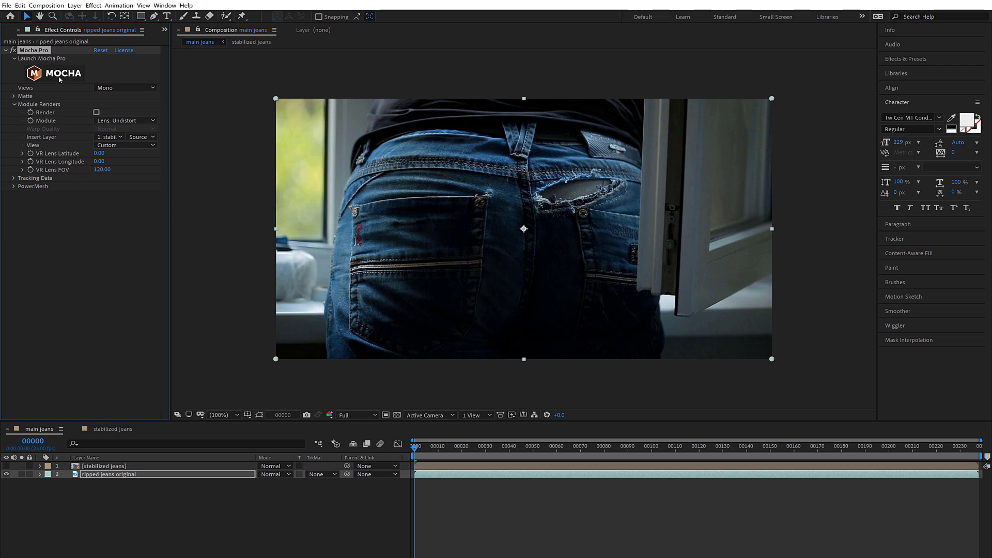
Step: Launch Mocha Pro for ripped jeans original, hide right jeans track, and disable processing for right jeans track and window matte
left_click(60, 77)
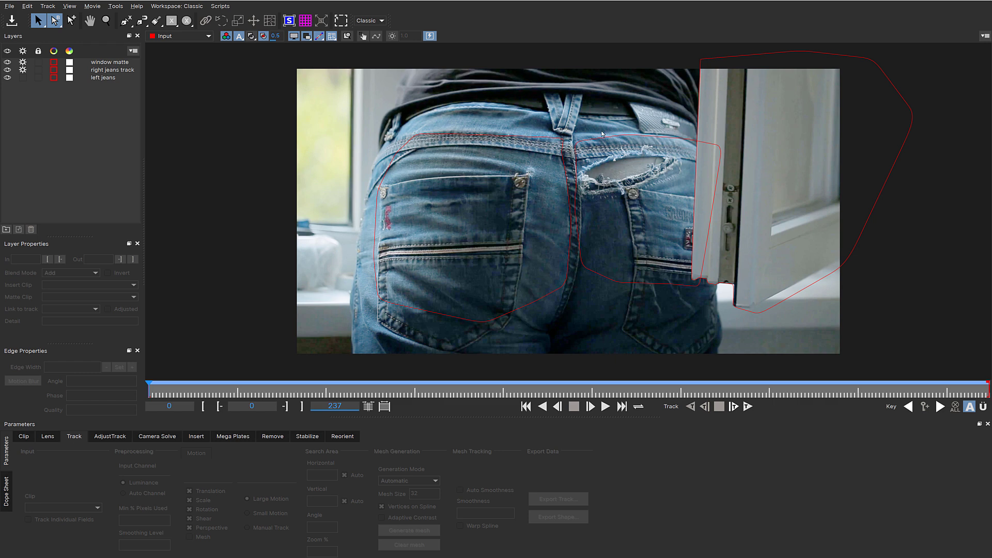
scroll(596, 183, "up", 3)
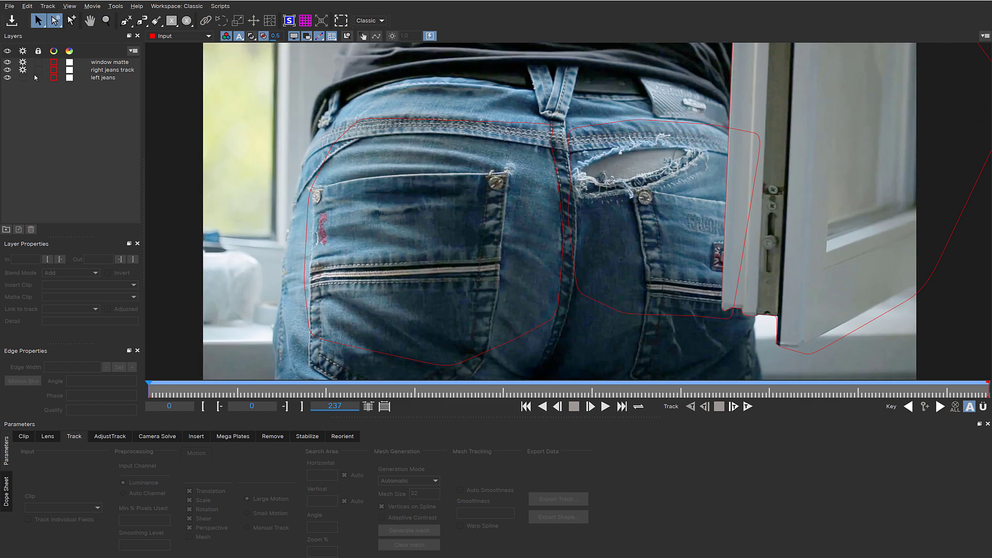
left_click(7, 70)
left_click(22, 69)
left_click(22, 63)
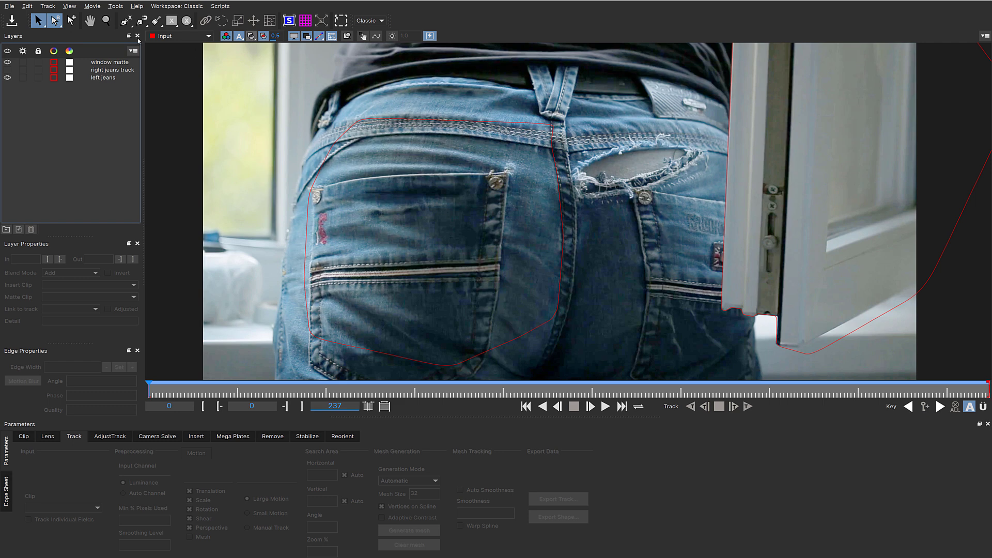
Step: Draw a closed X-Spline around the rip on the right side of the jeans and adjust the curvature of its points
left_click(124, 22)
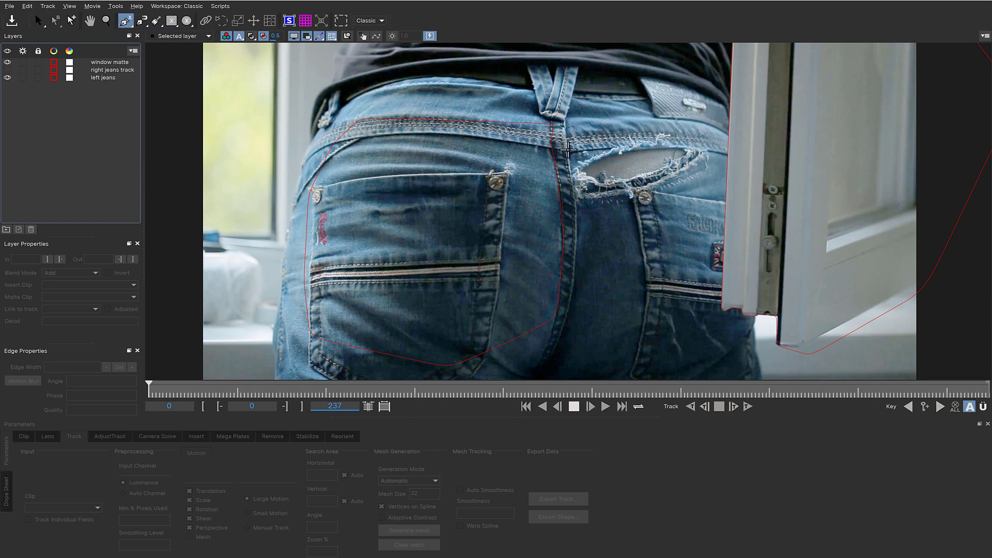
left_click(561, 135)
left_click(569, 152)
left_click(571, 171)
left_click(573, 200)
left_click(594, 209)
left_click(634, 202)
left_click(663, 193)
left_click(690, 189)
left_click(714, 174)
left_click(711, 155)
left_click(706, 139)
left_click(684, 138)
left_click(672, 130)
left_click(657, 129)
left_click(639, 135)
left_click(631, 131)
left_click(617, 134)
left_click(604, 147)
right_click(589, 153)
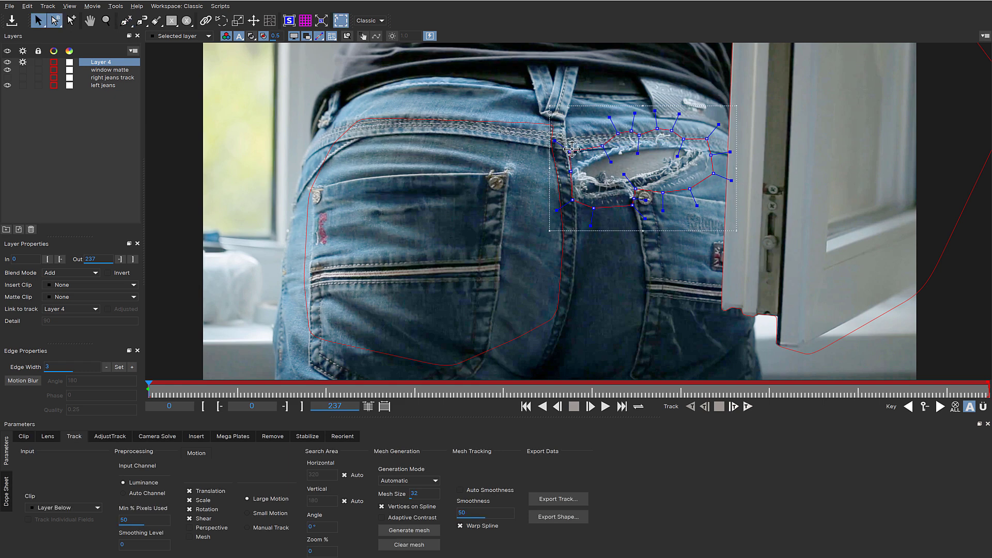
left_click(722, 124)
left_click_drag(722, 124, 716, 127)
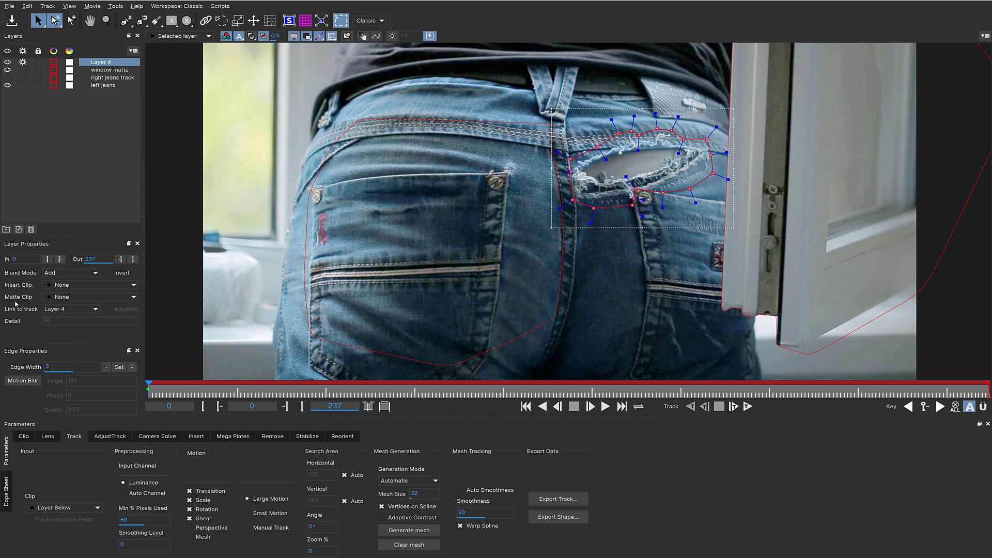
Step: Link the rip shape's layer to right jeans track and rename it jeans rip insert
left_click(74, 311)
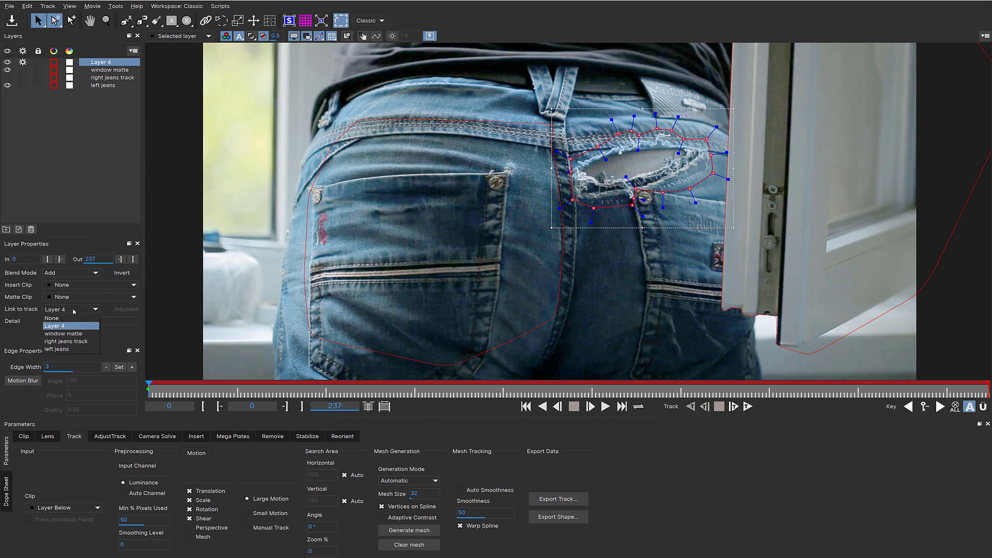
left_click(64, 343)
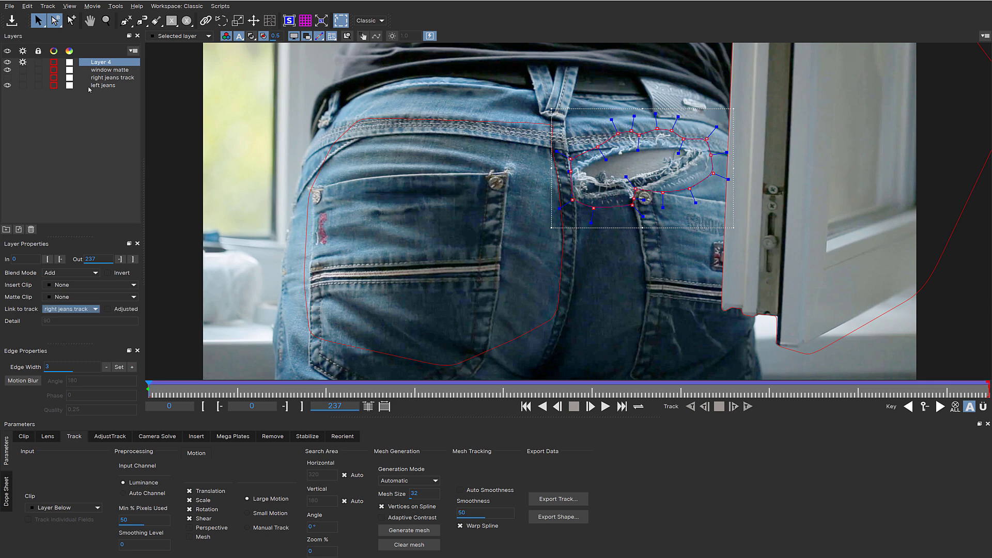
double_click(109, 63)
type("jeans rip insert")
key("Return")
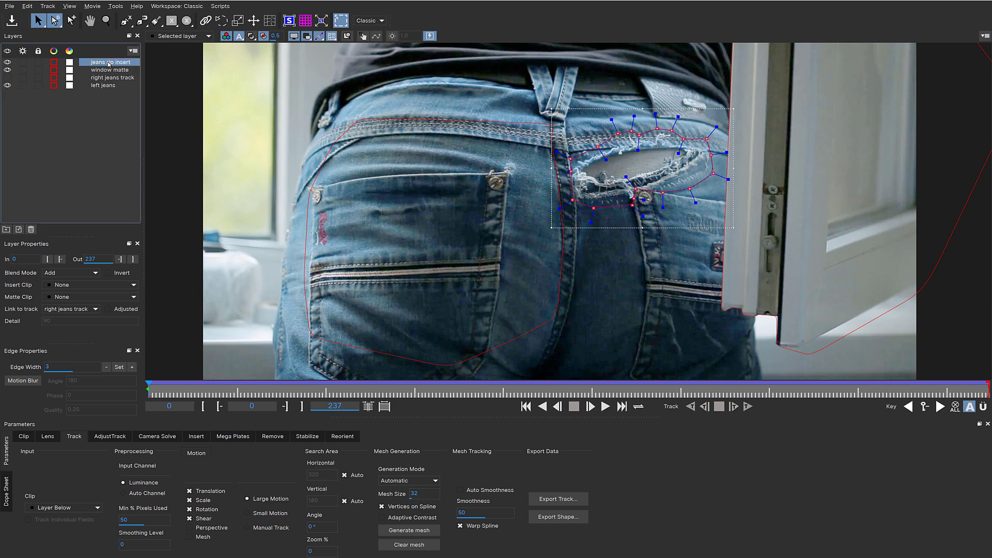
Step: Move the jeans rip insert layer directly below window matte and set its insert clip to Insert Layer
left_click_drag(108, 64, 117, 74)
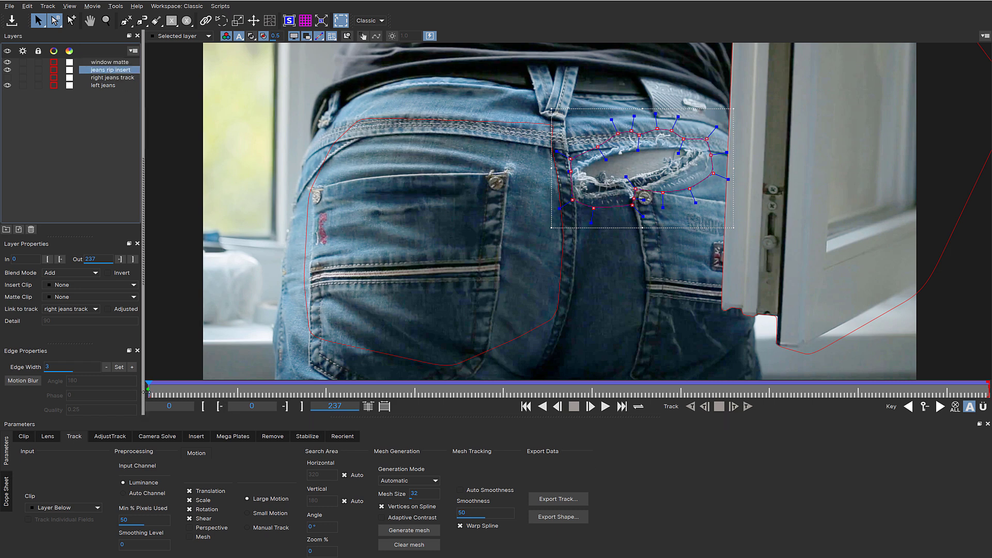
left_click(209, 394)
left_click_drag(209, 394, 68, 411)
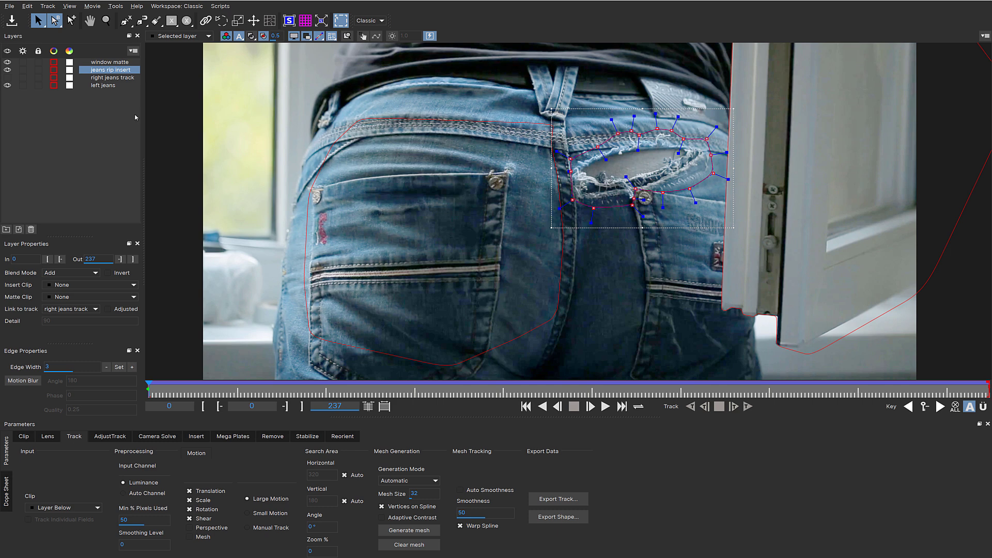
left_click(59, 286)
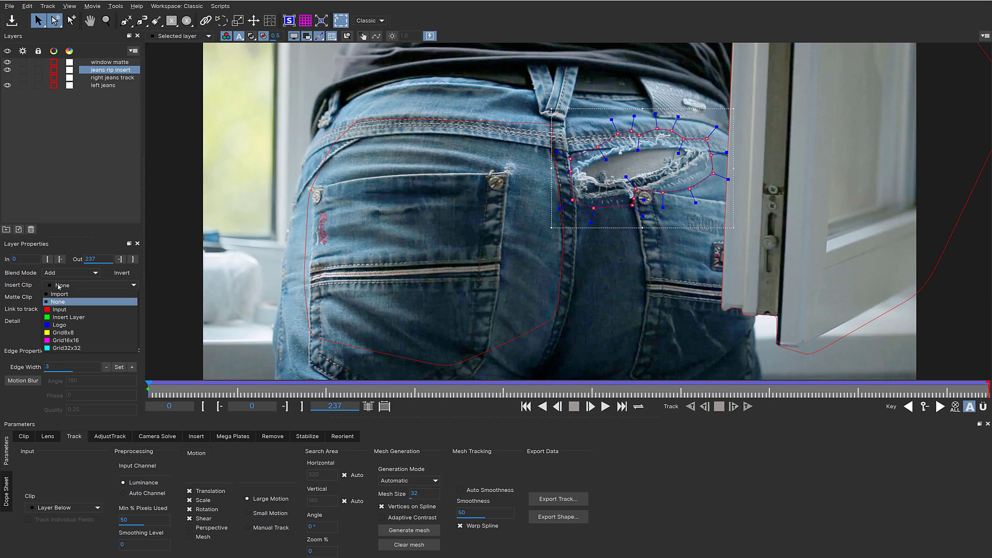
left_click(88, 317)
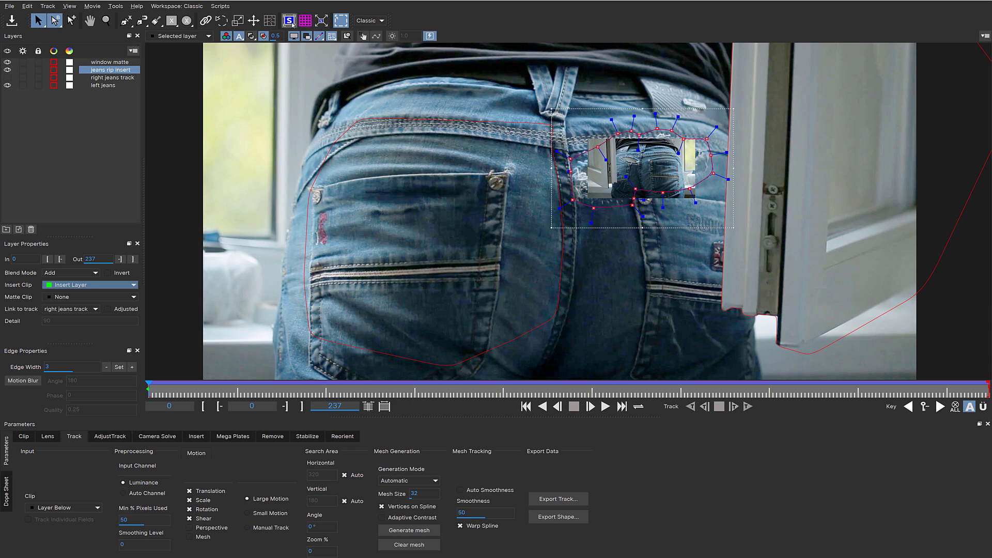
Step: Show the planar surface of jeans rip insert and expand it to fit the full frame
left_click(291, 23)
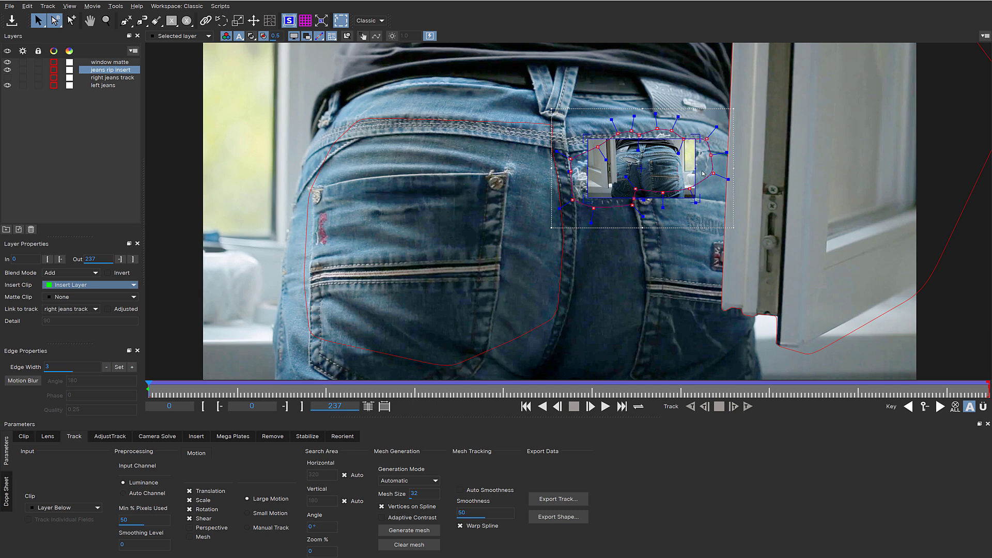
left_click_drag(695, 167, 726, 166)
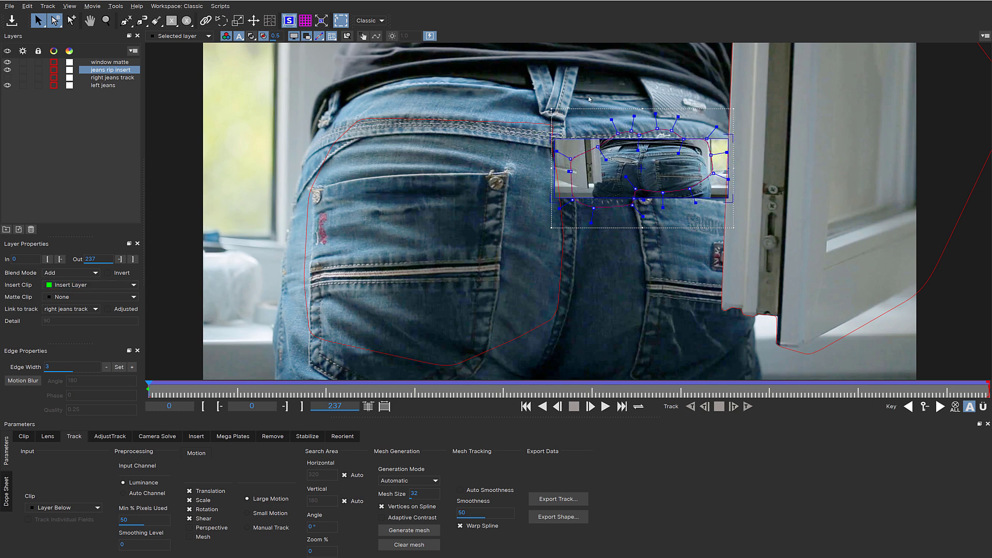
left_click(321, 22)
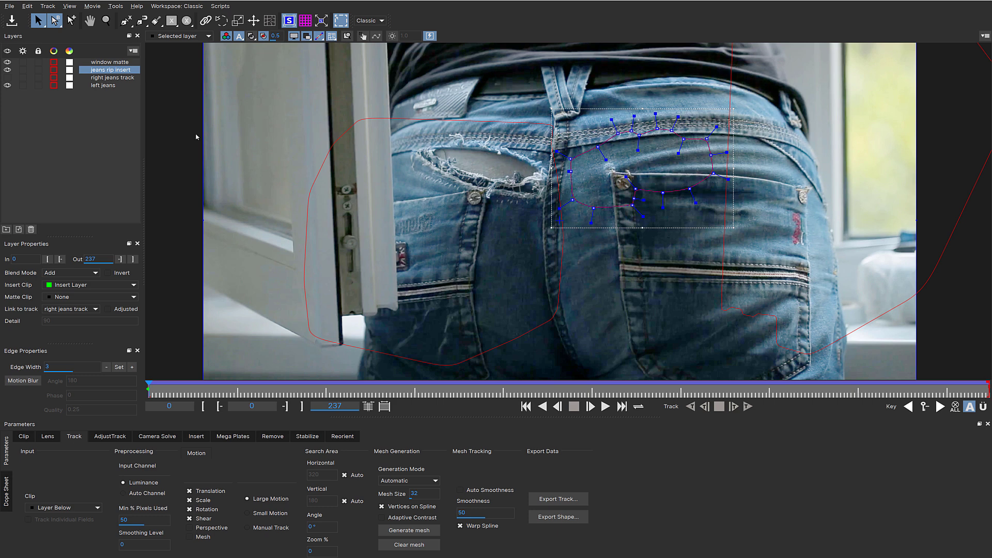
mouse_move(179, 389)
left_mouse_down()
mouse_move(898, 390)
mouse_move(232, 393)
mouse_move(119, 407)
left_mouse_up()
Step: In the Insert module's compositing settings, mask the inserted clip with Matte for jeans rip insert
left_click(197, 437)
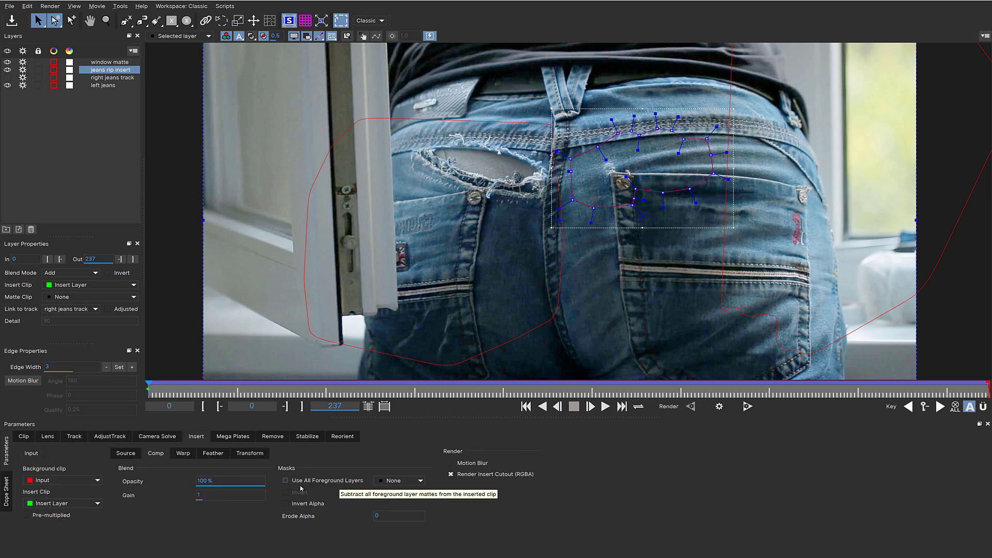
left_click(402, 482)
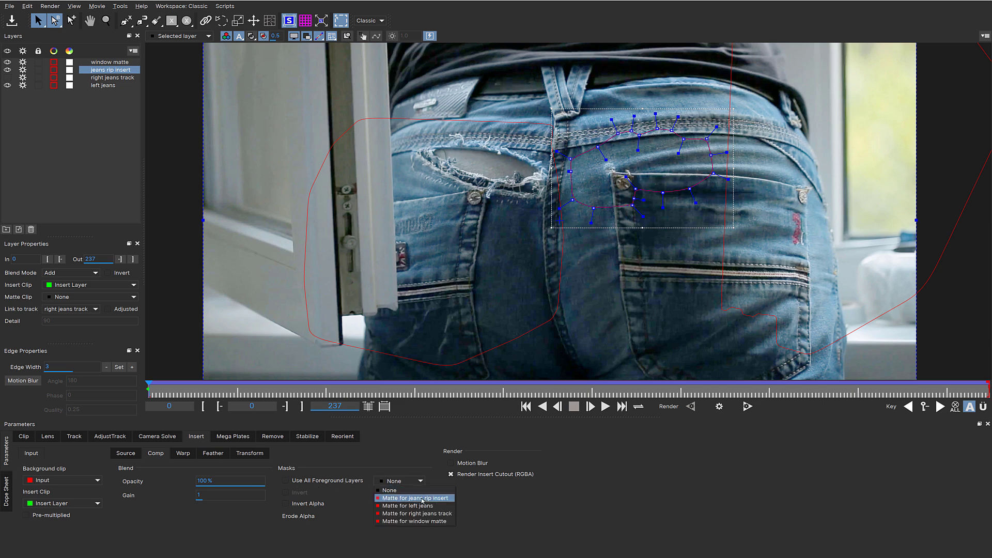
left_click(417, 498)
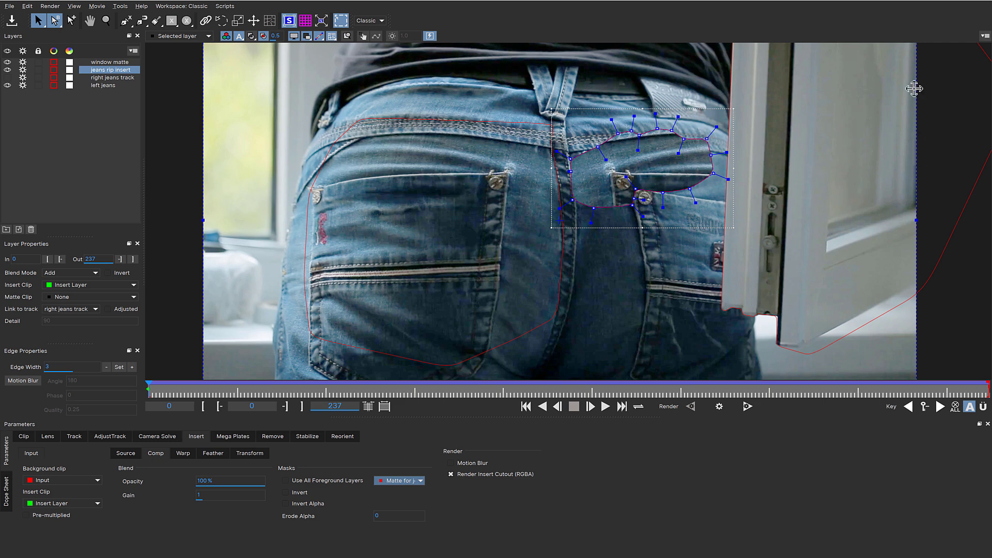
left_click_drag(916, 90, 898, 103)
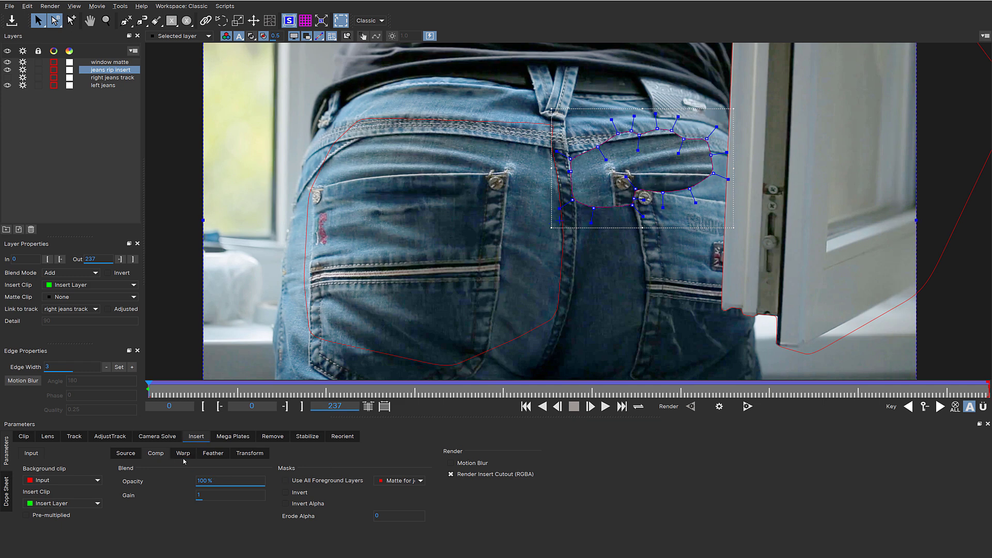
Step: Show the insert's warp mesh at Level 2 and lower the mesh points near the window frame and center belt loop
left_click(183, 457)
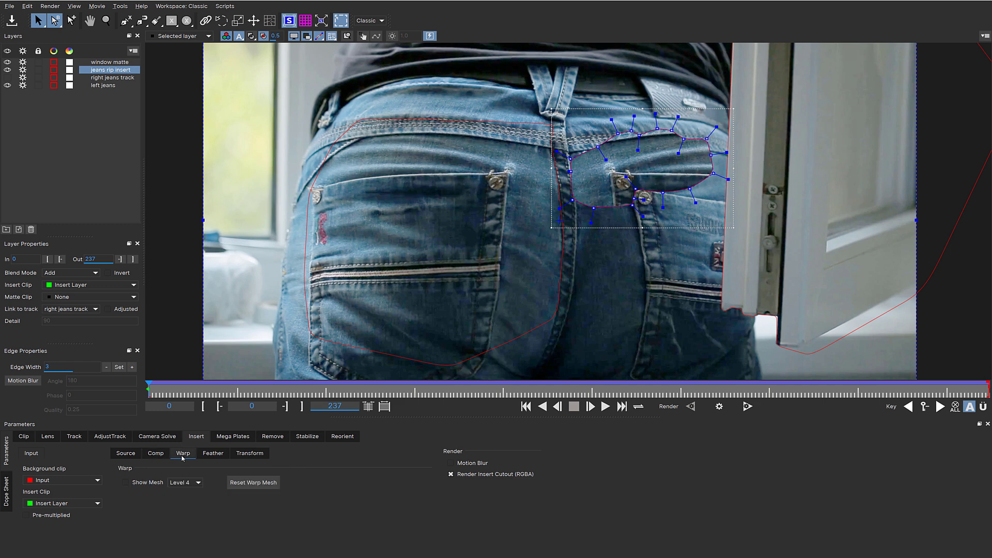
left_click(155, 485)
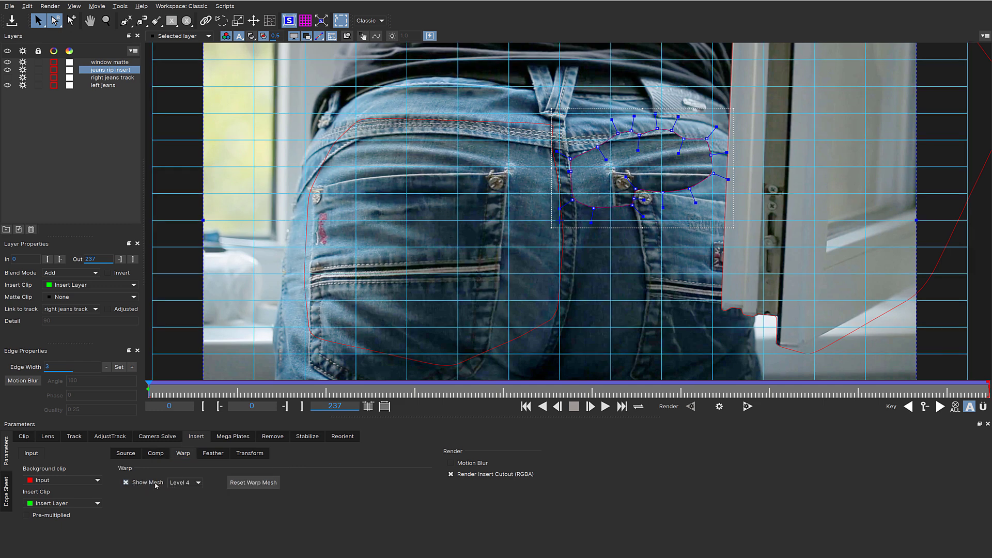
left_click(198, 483)
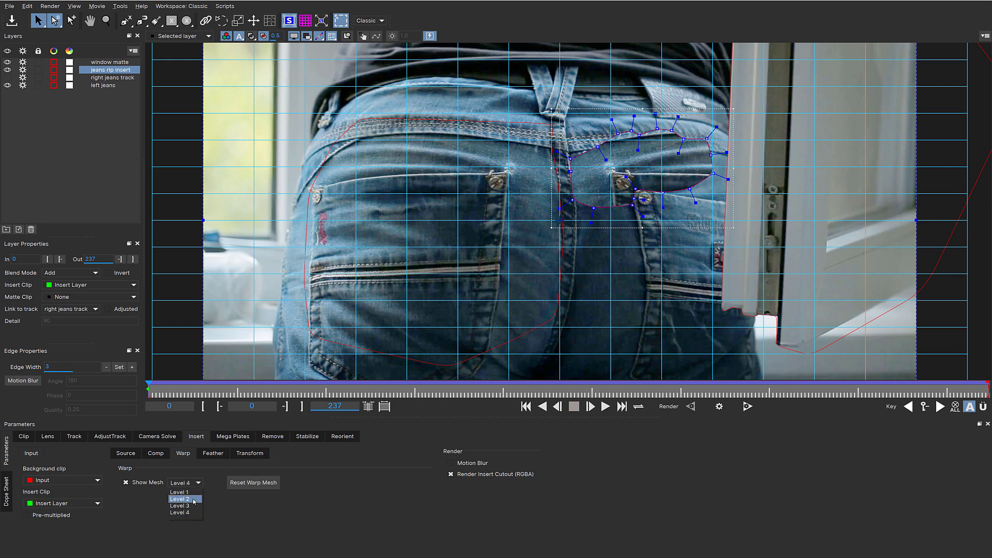
left_click(191, 499)
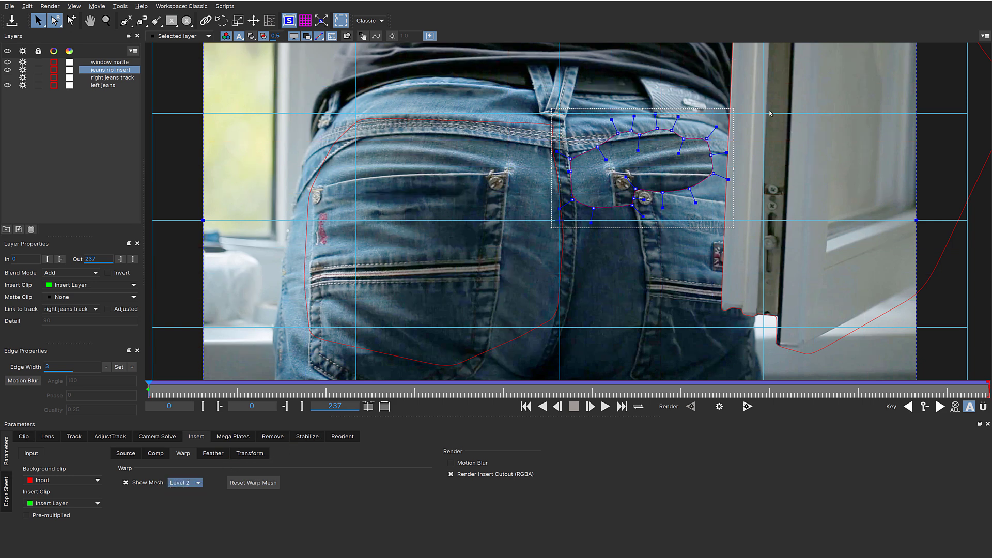
left_click_drag(765, 111, 768, 129)
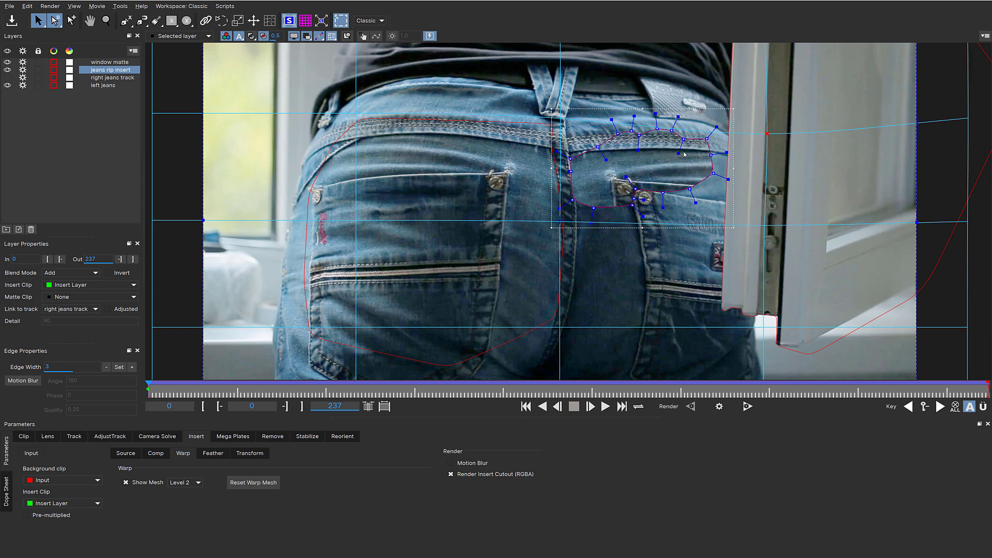
left_click(559, 117)
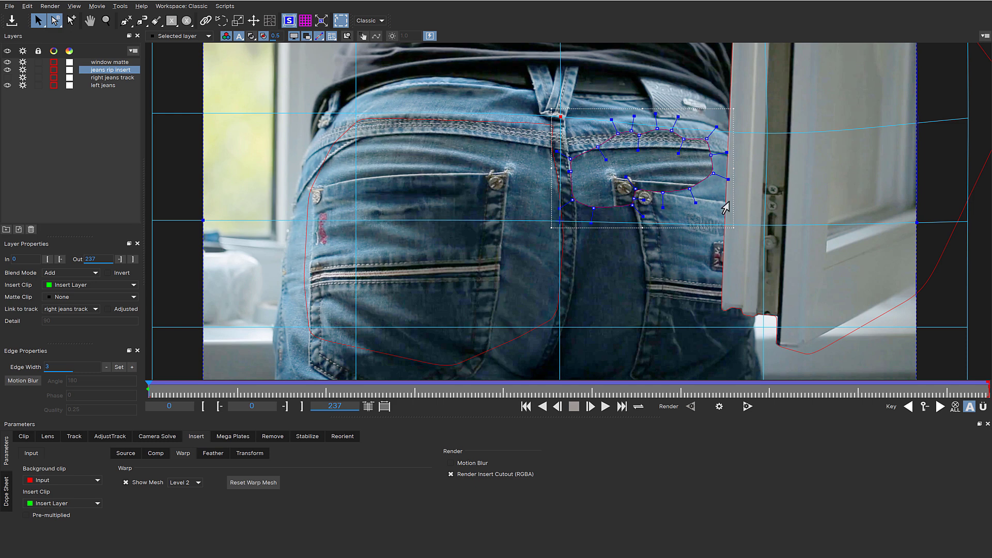
Step: Hide the warp mesh and shift the right-hand corners of the insert surface to line the patch up with the jeans
key("z")
left_click_drag(753, 159, 755, 222)
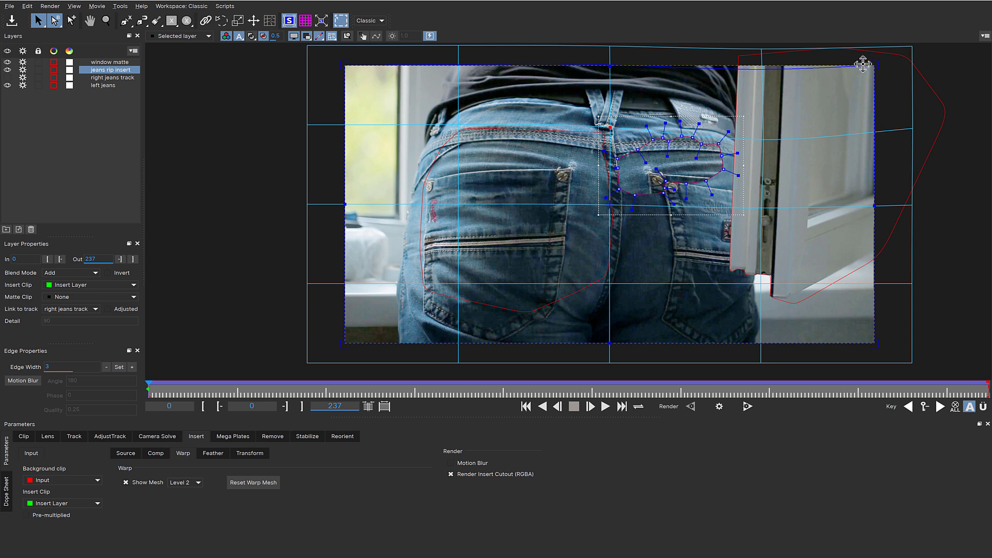
left_click(141, 485)
scroll(861, 352, "up", 2)
left_click_drag(861, 352, 844, 361)
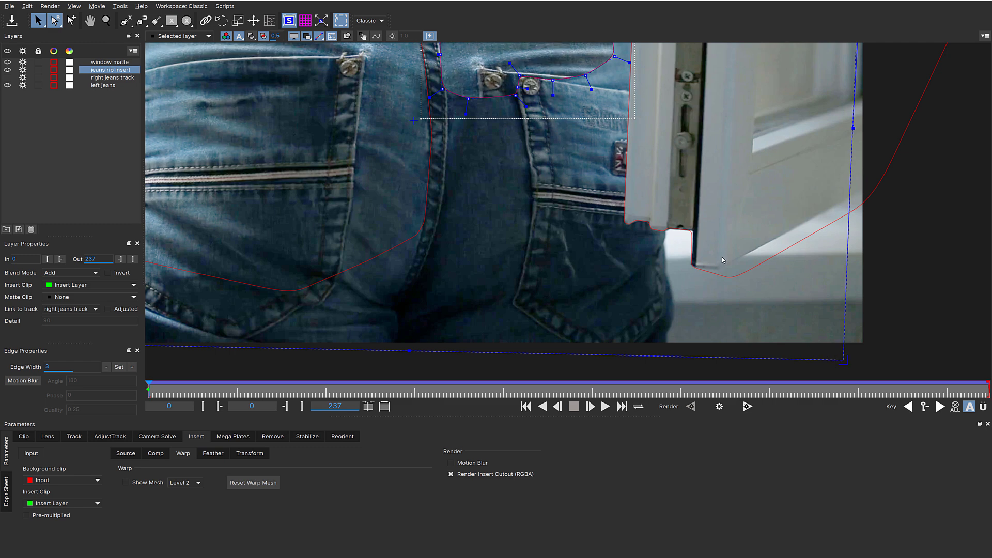
key("z")
left_click_drag(723, 138, 826, 162)
key("x")
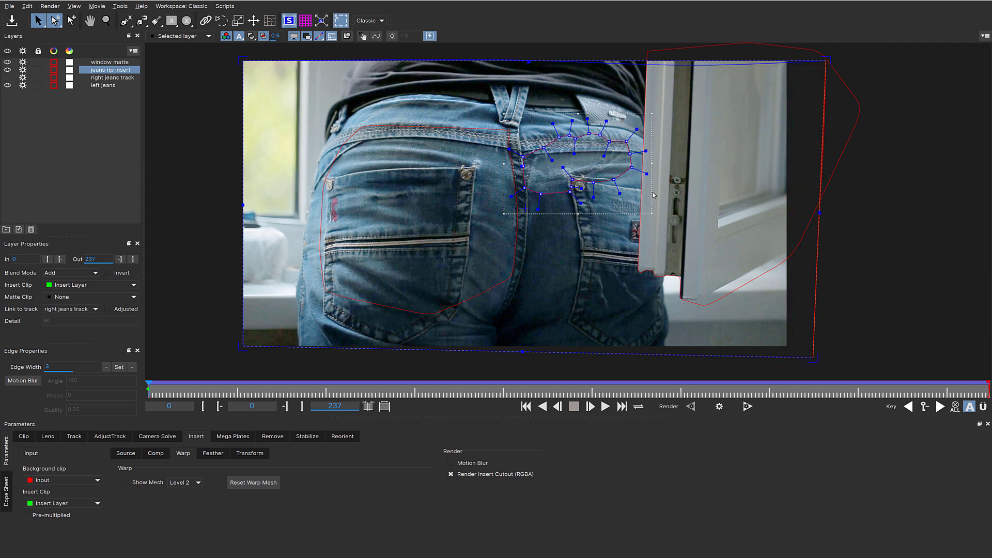
left_click_drag(828, 61, 822, 73)
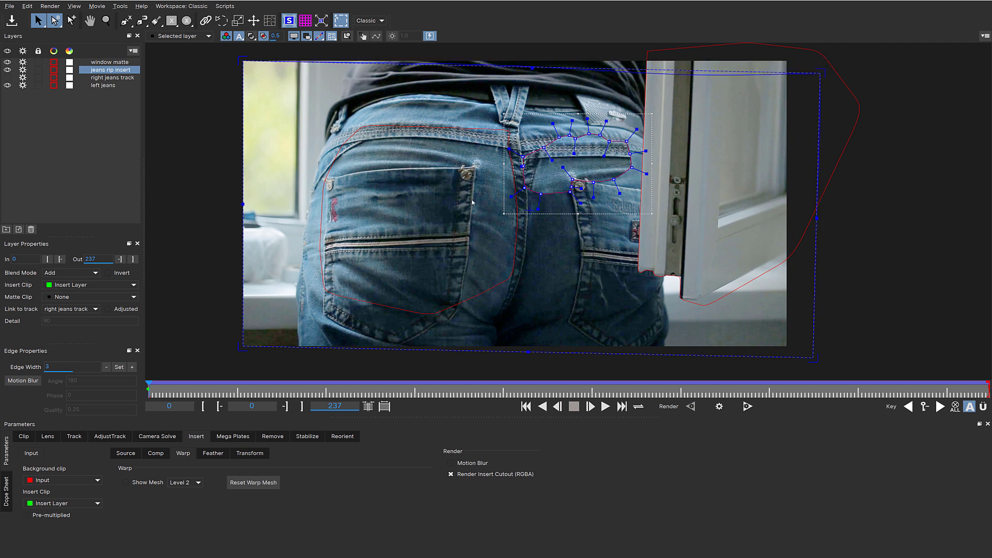
Step: Show the warp mesh again and move its upper and central points to match the patch's seams and pocket, checking without layer outlines
left_click(144, 483)
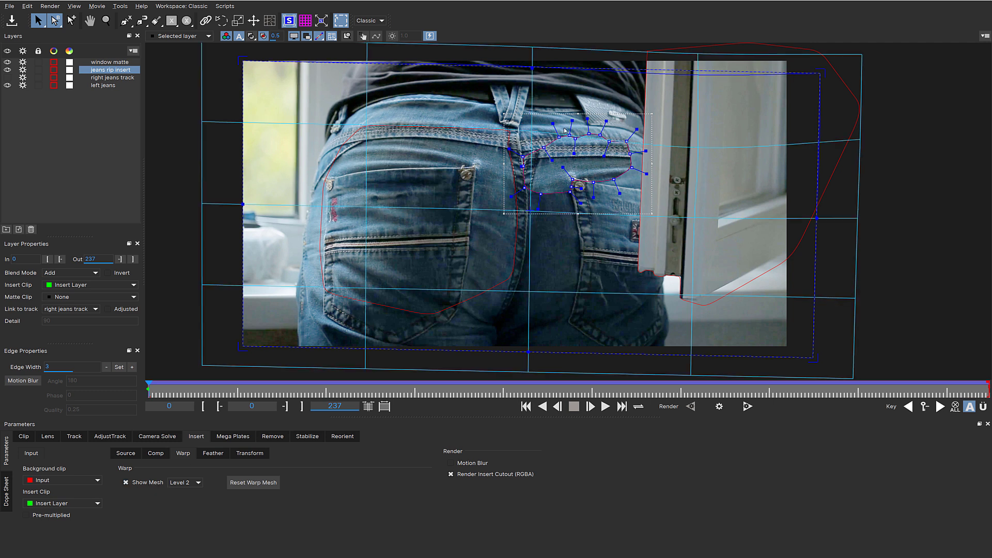
left_click_drag(528, 61, 523, 9)
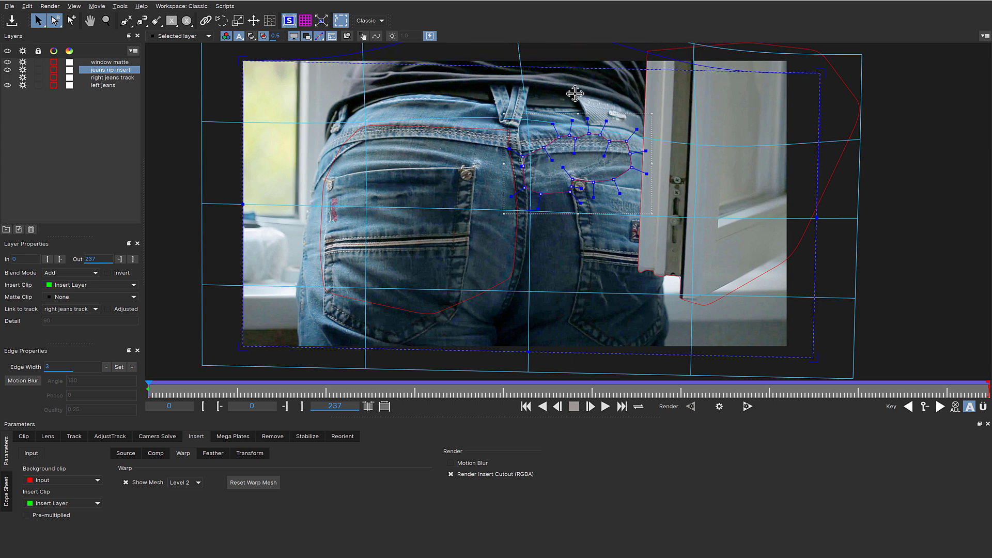
left_click(698, 143)
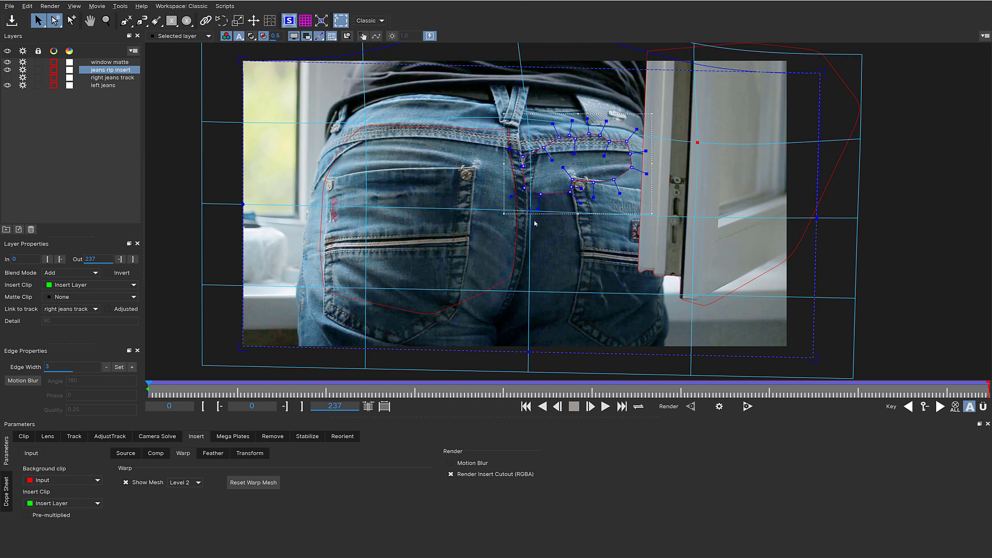
left_click_drag(521, 120, 513, 114)
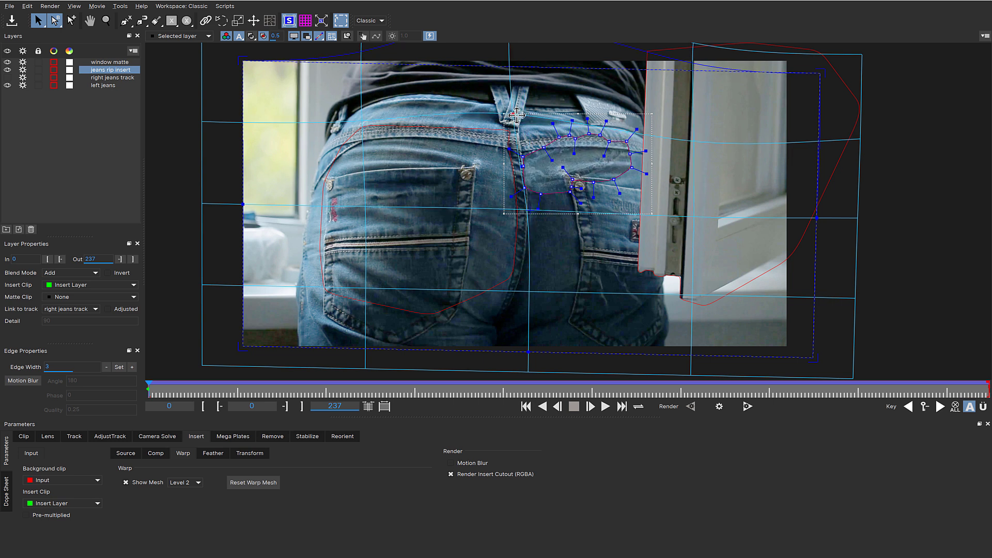
left_click(692, 141)
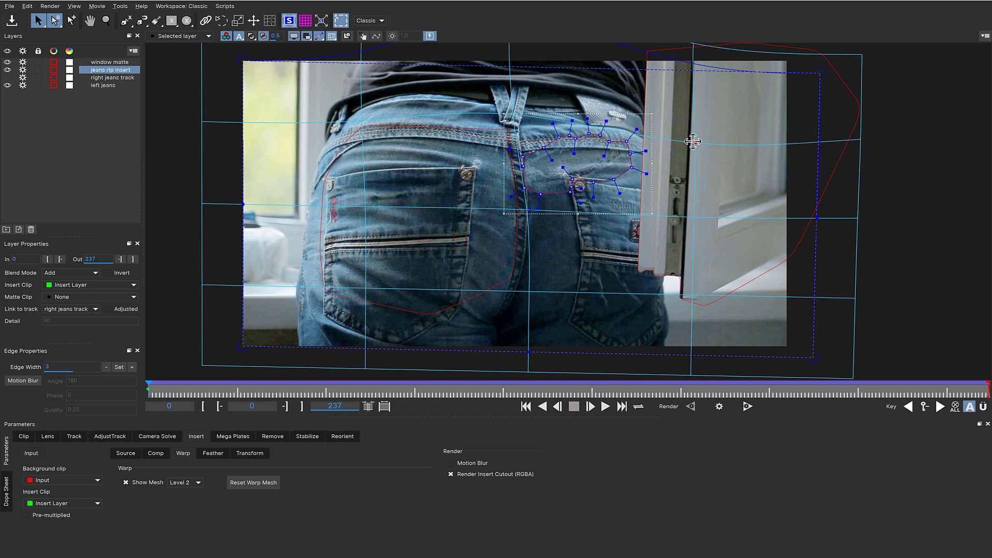
left_click_drag(697, 224, 701, 226)
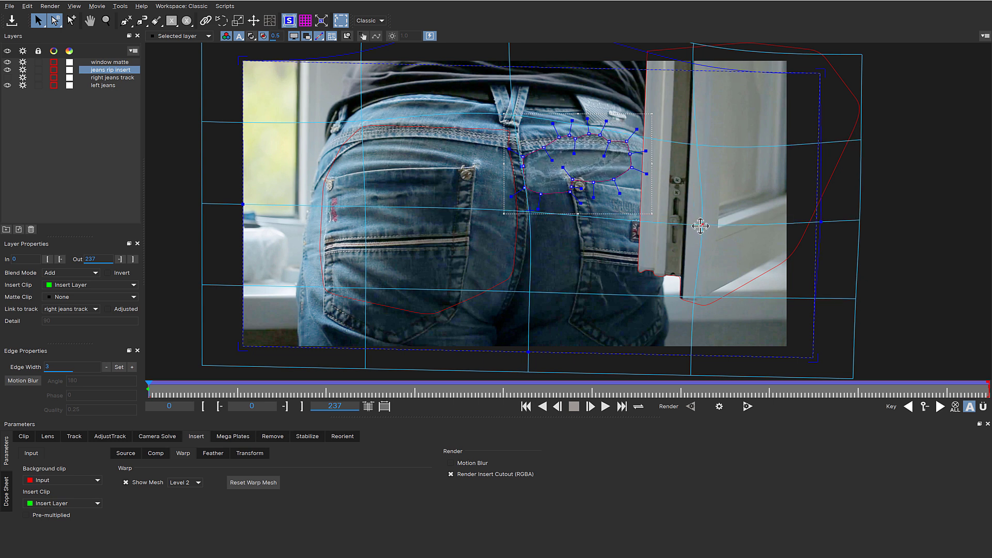
left_click(514, 112)
left_click_drag(529, 290, 525, 292)
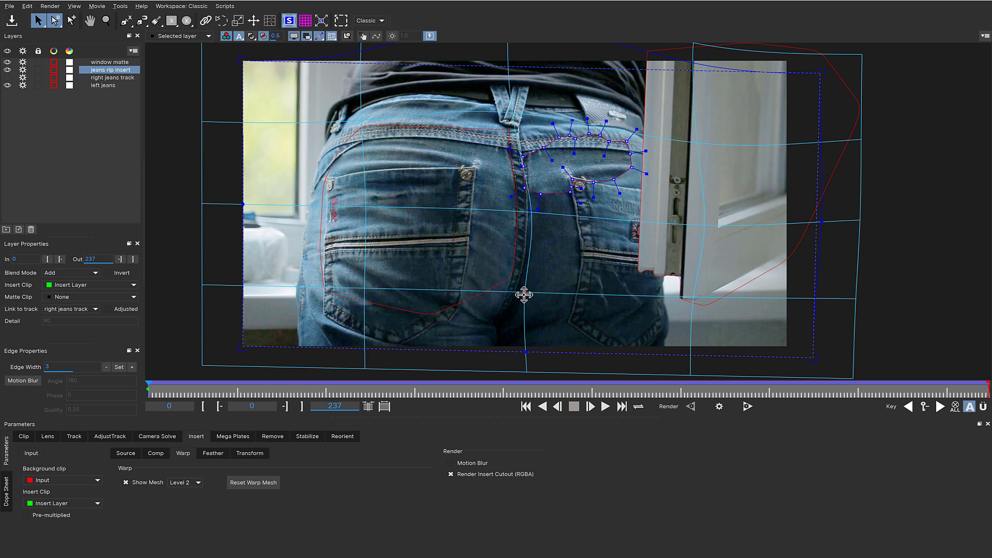
left_click(533, 211)
left_click(306, 36)
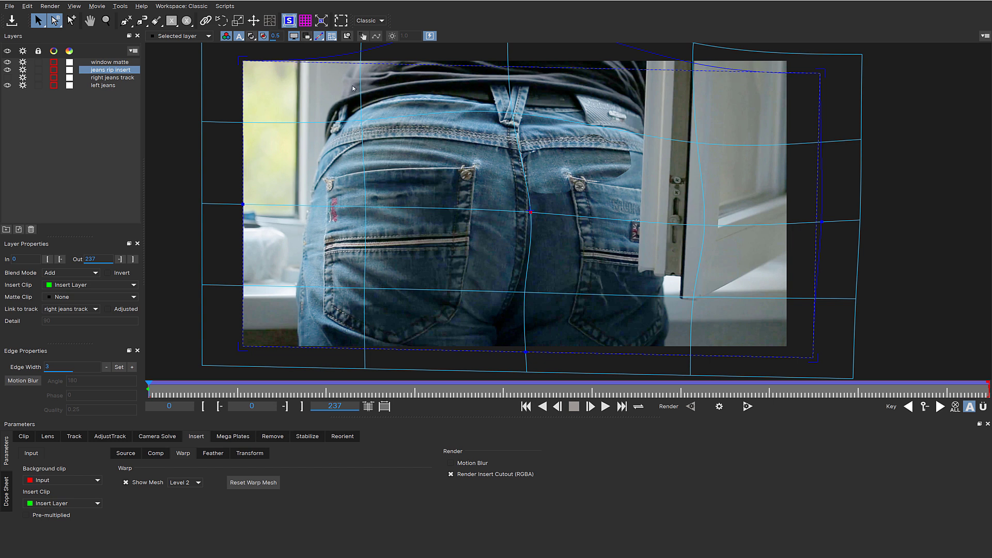
left_click(307, 36)
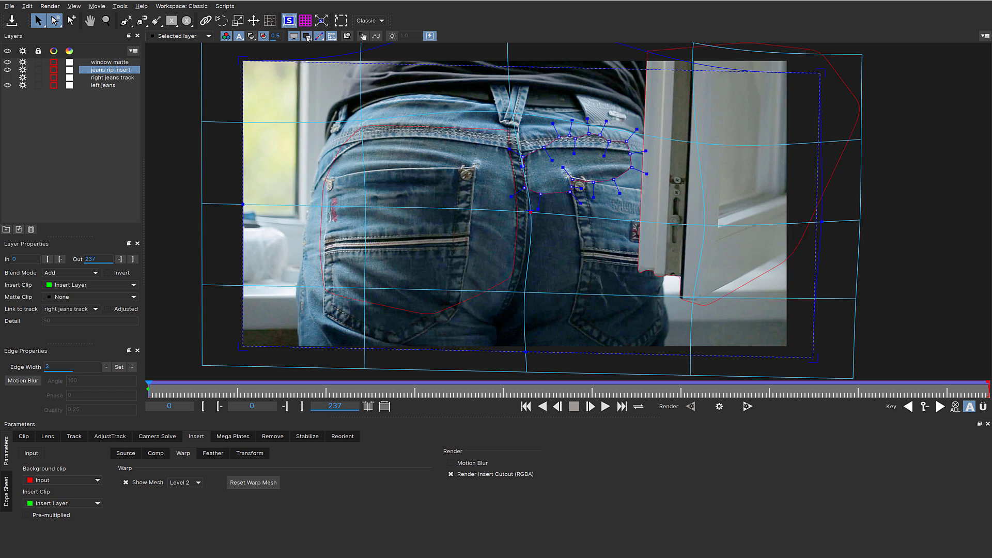
Step: Select all points of the rip shape and feather its edge by adding an edge width of 3 five times
left_click_drag(485, 121, 646, 217)
left_click(133, 367)
left_click(133, 368)
left_click(132, 367)
left_click(133, 369)
left_click(132, 368)
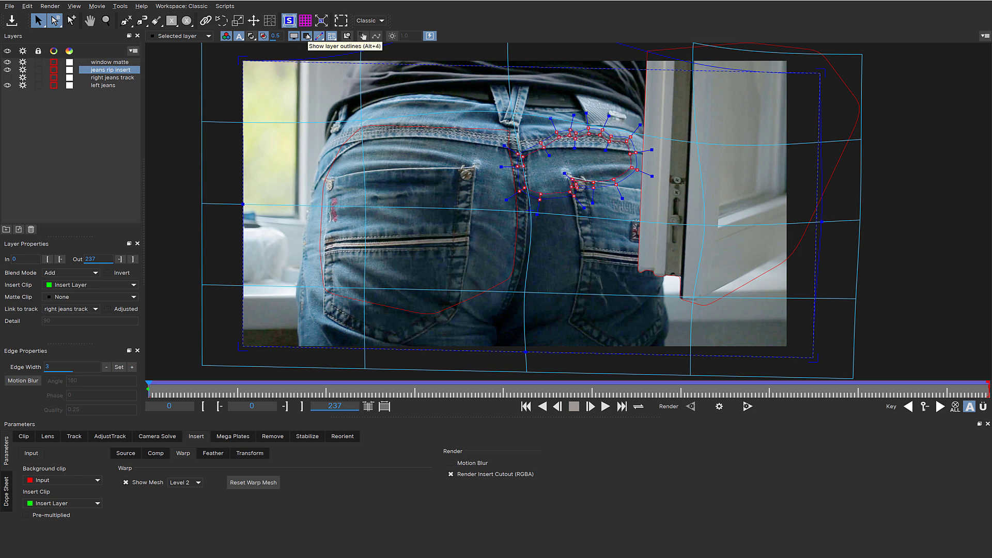
Step: Hide the layer outlines and refine the warp mesh points around the window edge, center seam and belt loop to blend the patch
left_click(307, 35)
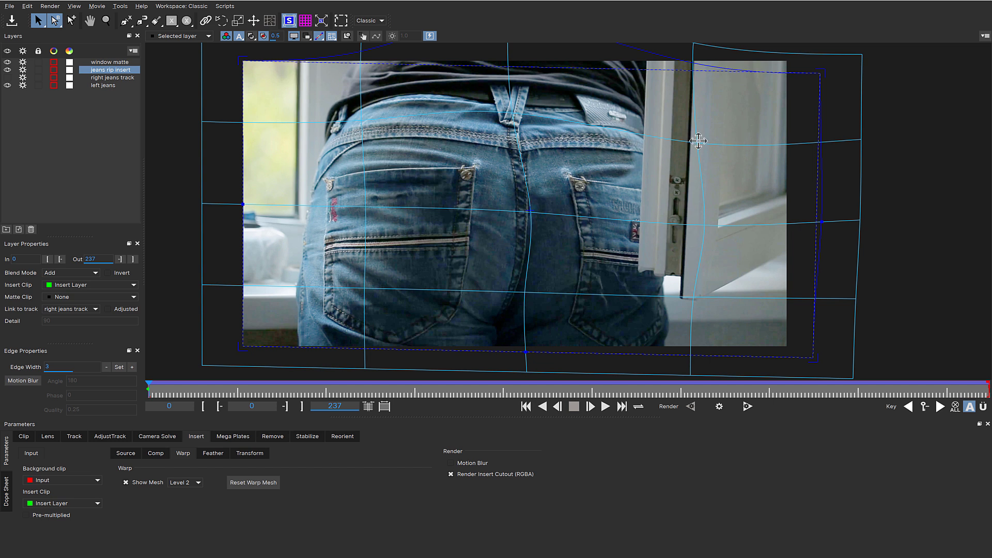
left_click_drag(696, 138, 698, 148)
left_click_drag(695, 44, 704, 19)
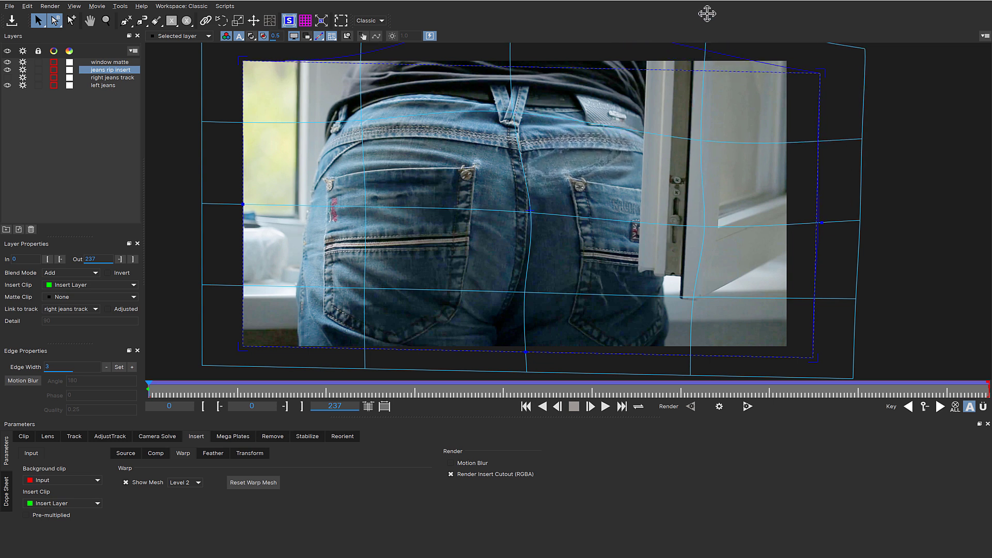
left_click_drag(530, 210, 531, 213)
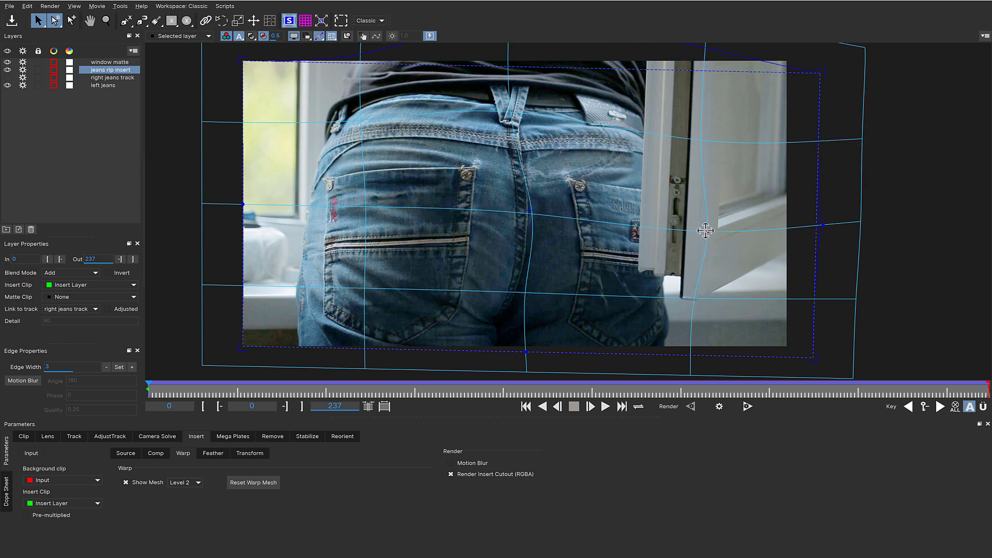
left_click(701, 138)
left_click_drag(510, 116, 508, 111)
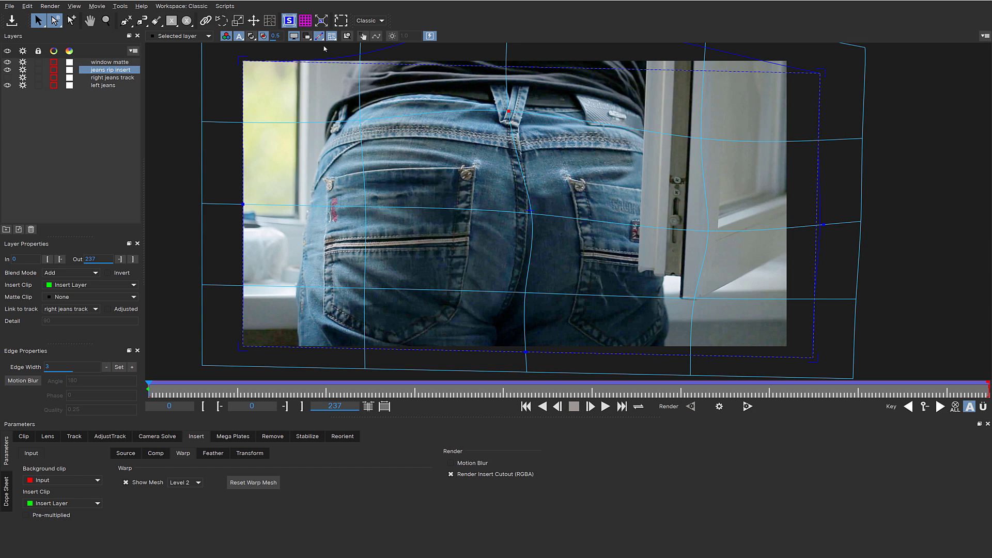
Step: Show the layer outlines, hide the warp mesh, and pull the rip shape's lower and right outer feather points outward to soften its edge
left_click(304, 37)
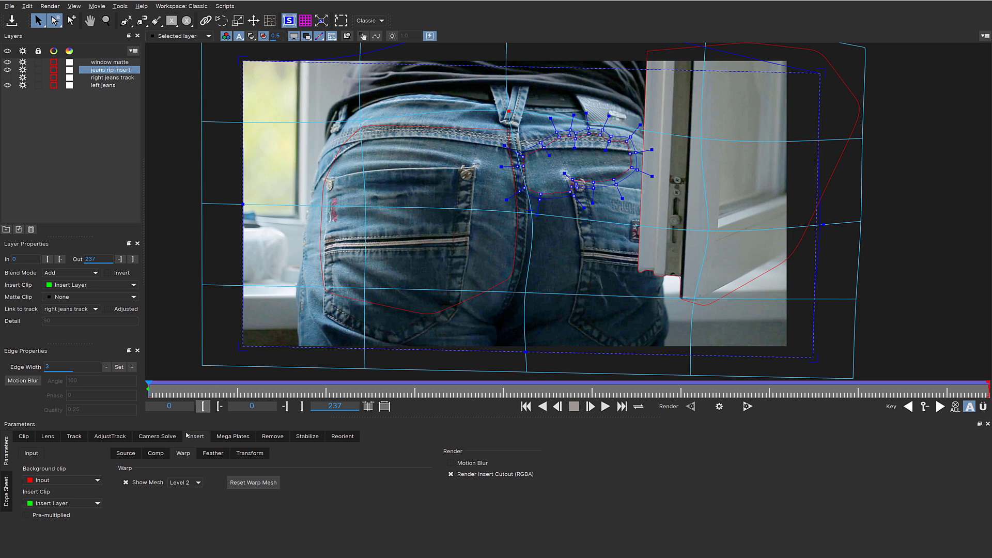
left_click(140, 483)
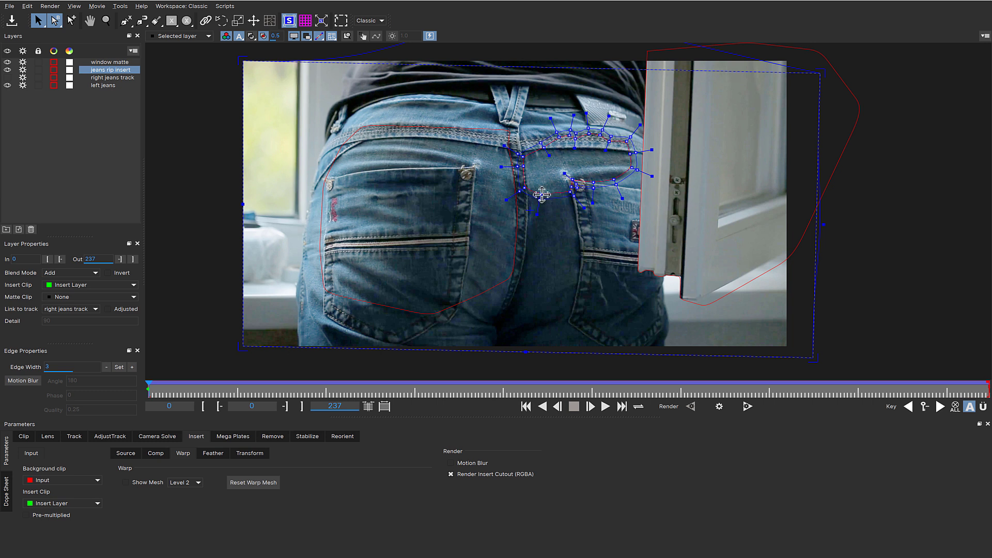
left_click_drag(539, 201, 543, 242)
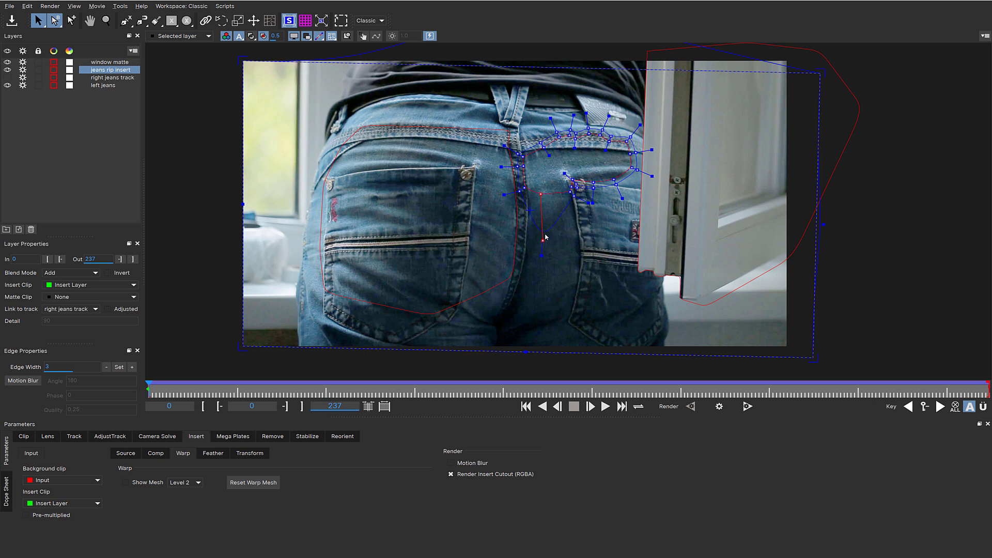
left_click(521, 198)
left_click_drag(521, 197, 519, 195)
left_click_drag(639, 174, 666, 193)
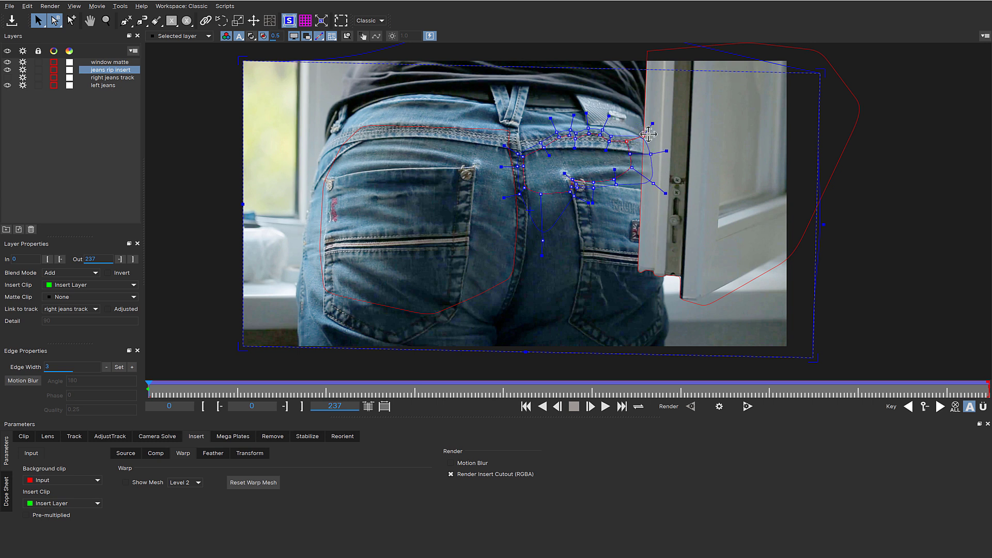
Step: Adjust the rip shape's inner and feather edge points along the center seam, the waistband seam and the side by the window
left_click(520, 154)
left_click_drag(520, 154, 518, 150)
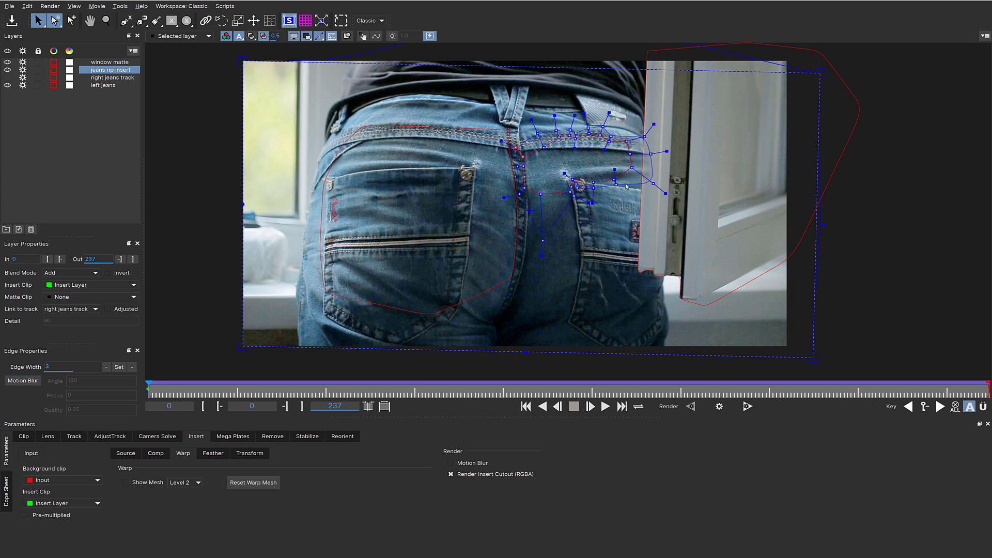
left_click(590, 129)
left_click_drag(644, 135, 641, 133)
left_click_drag(502, 141, 500, 137)
left_click(654, 183)
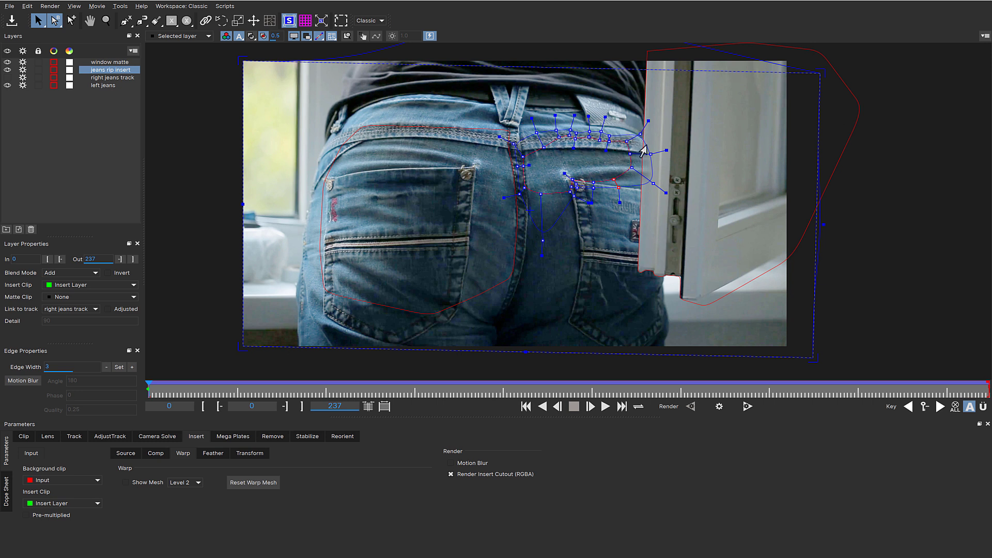
left_click_drag(635, 168, 647, 174)
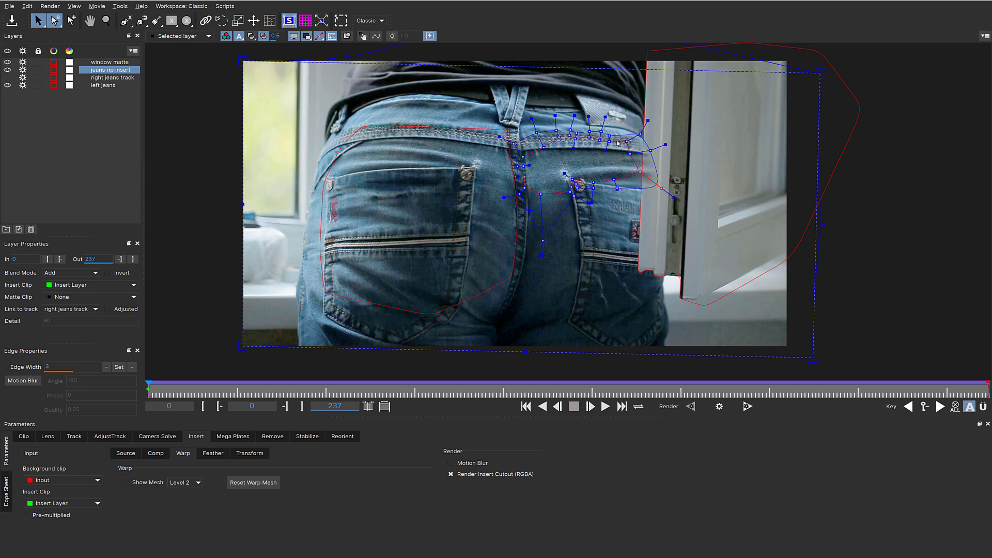
left_click_drag(629, 141, 632, 155)
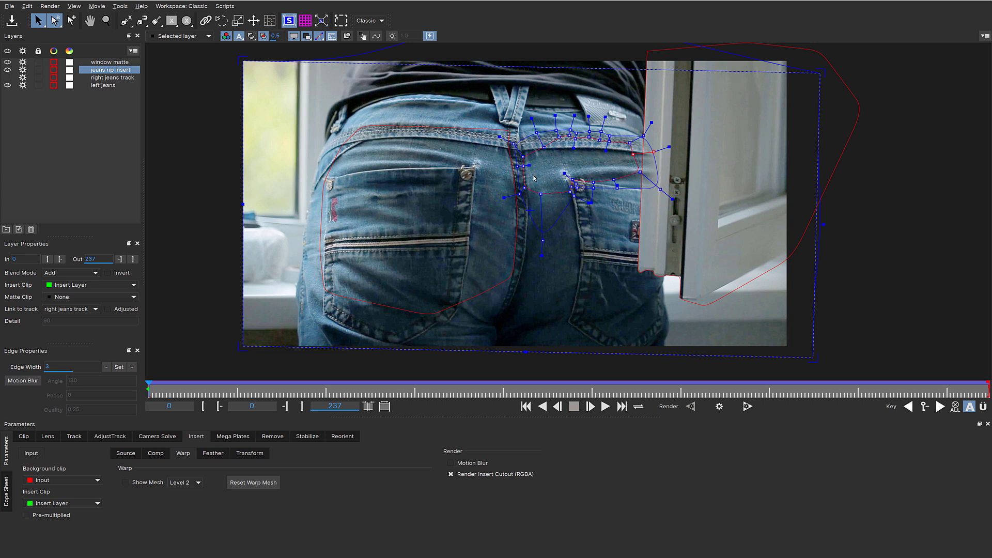
Step: Hide the overlays and play back the patched footage, then close Mocha and save the project changes
left_click(293, 36)
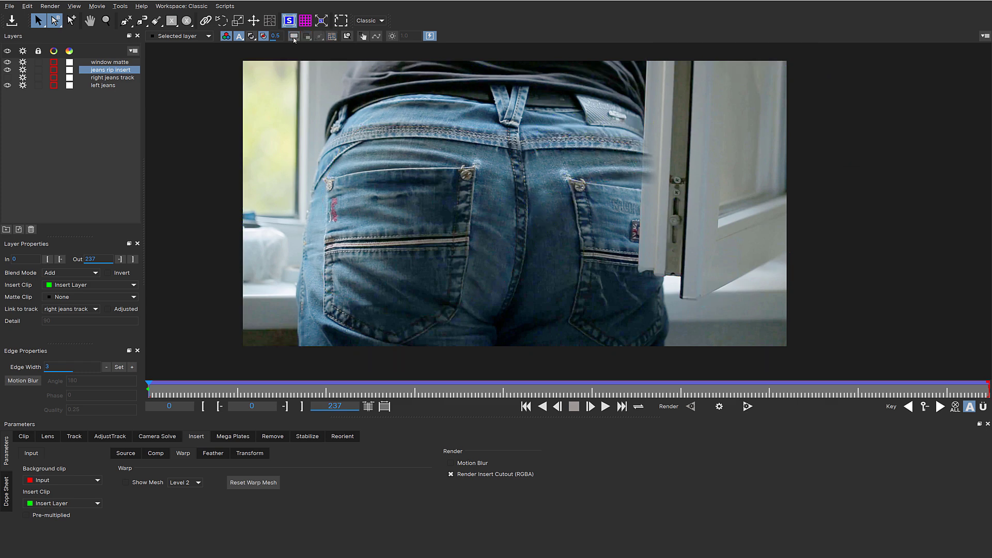
key("space")
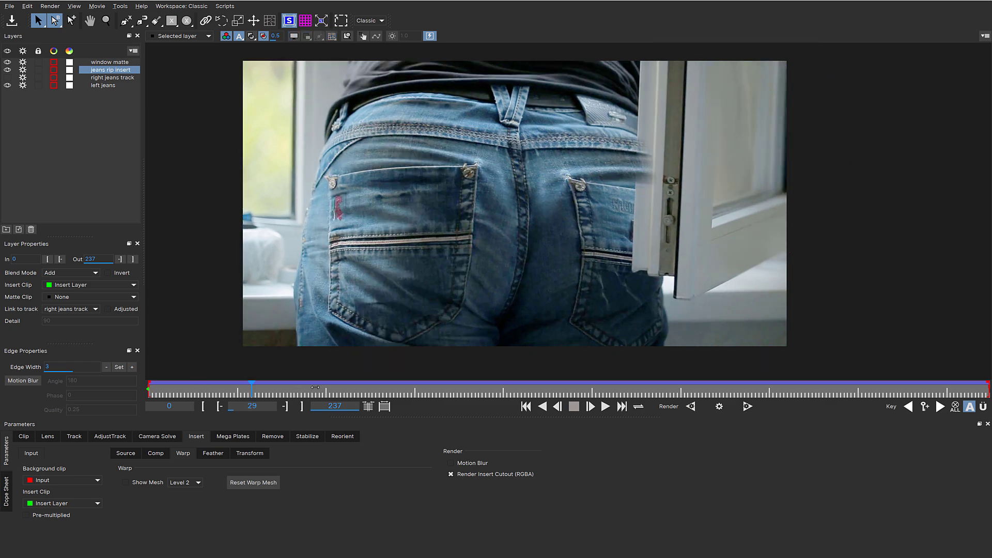
left_click_drag(302, 379, 271, 381)
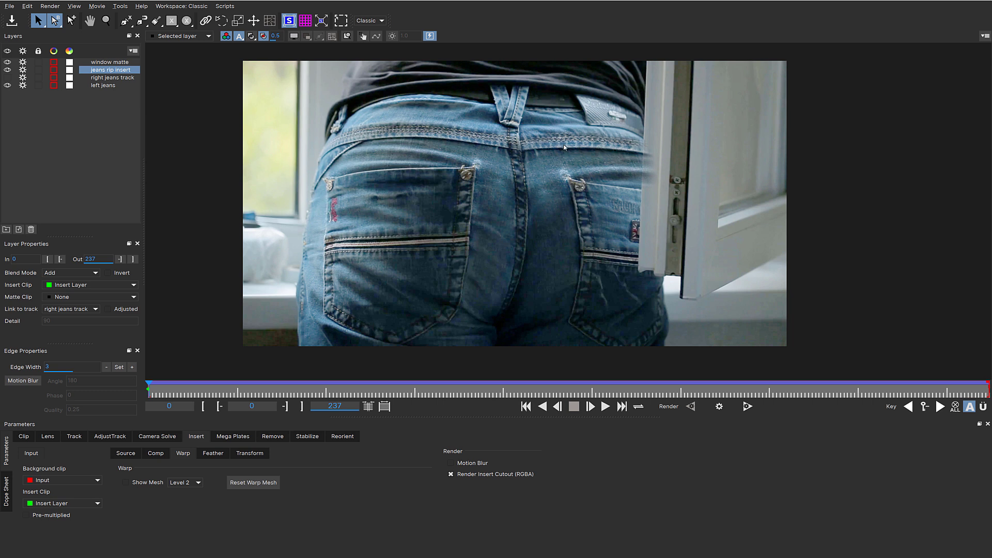
left_click(986, 5)
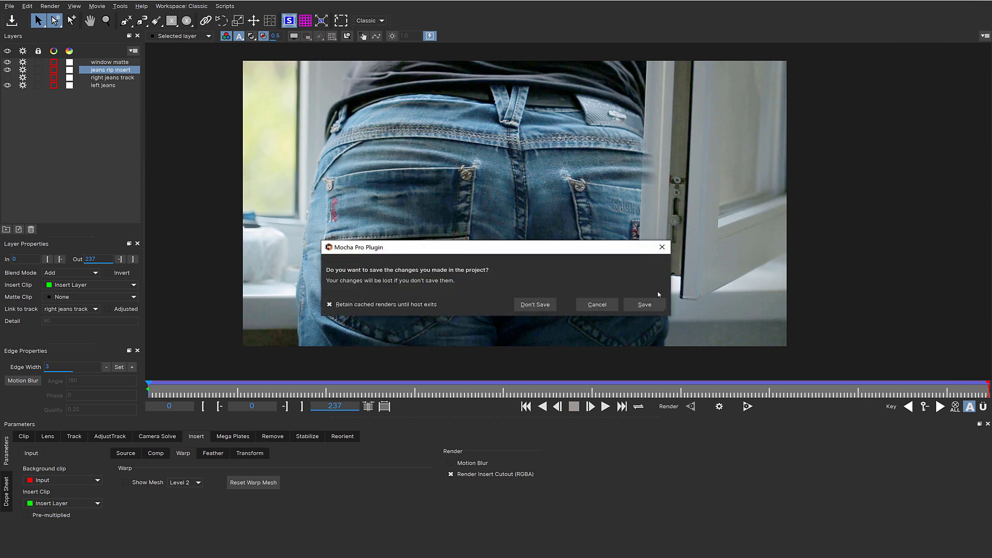
left_click(656, 302)
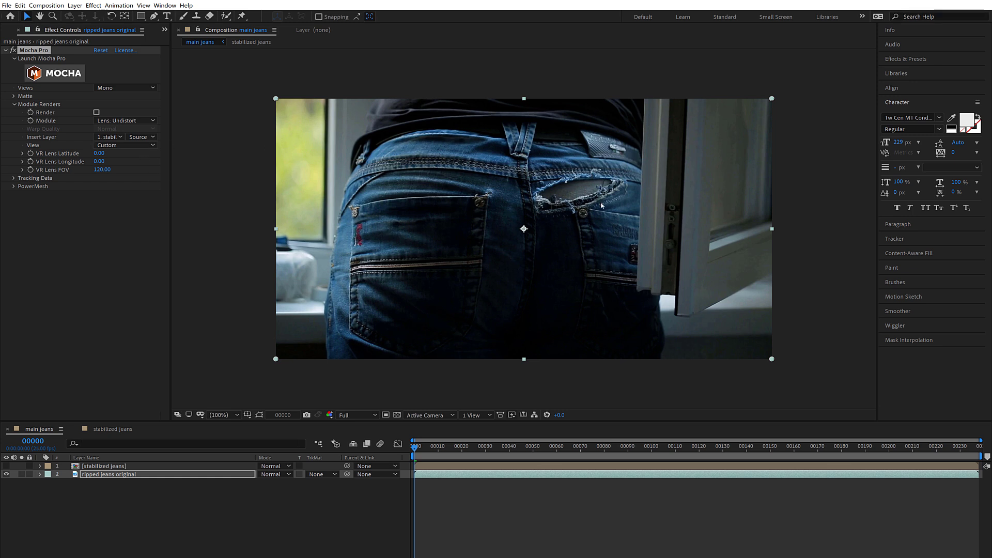
Step: Set the Mocha Pro module to Insert: Composite on the ripped jeans original layer and enable its render
left_click(111, 123)
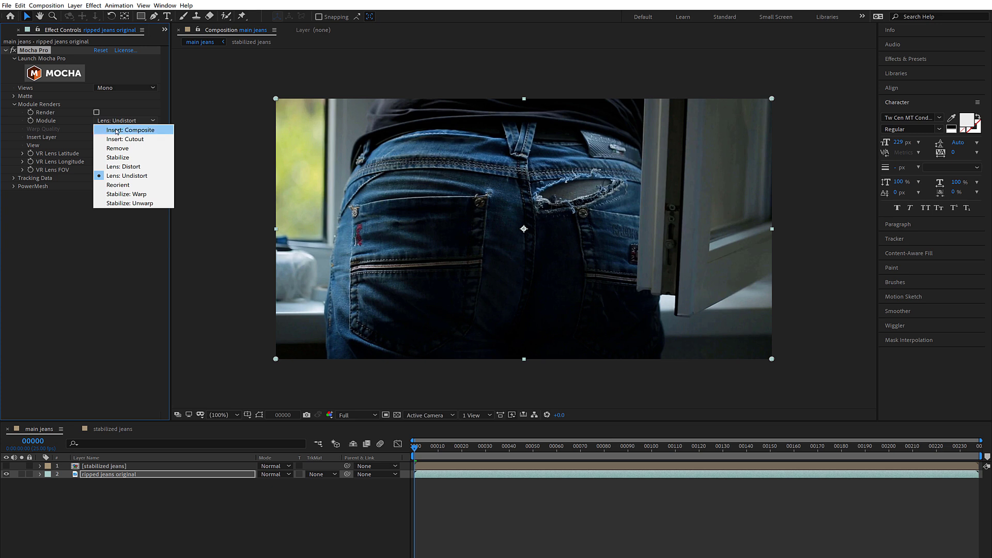
left_click(116, 131)
left_click(96, 113)
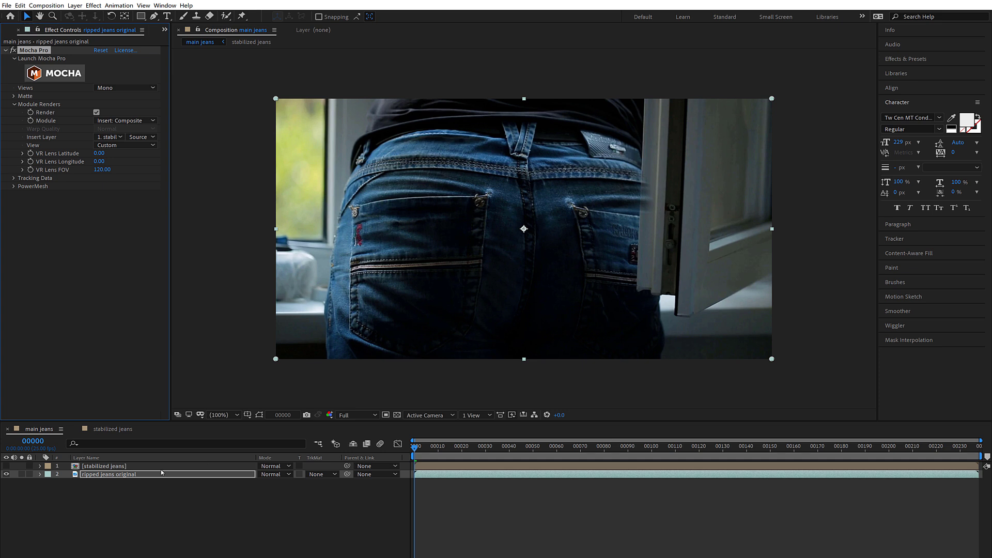
Step: Duplicate the ripped jeans original layer, place the copy above the stabilized jeans layer and name it "foreground mattes"
left_click(121, 475)
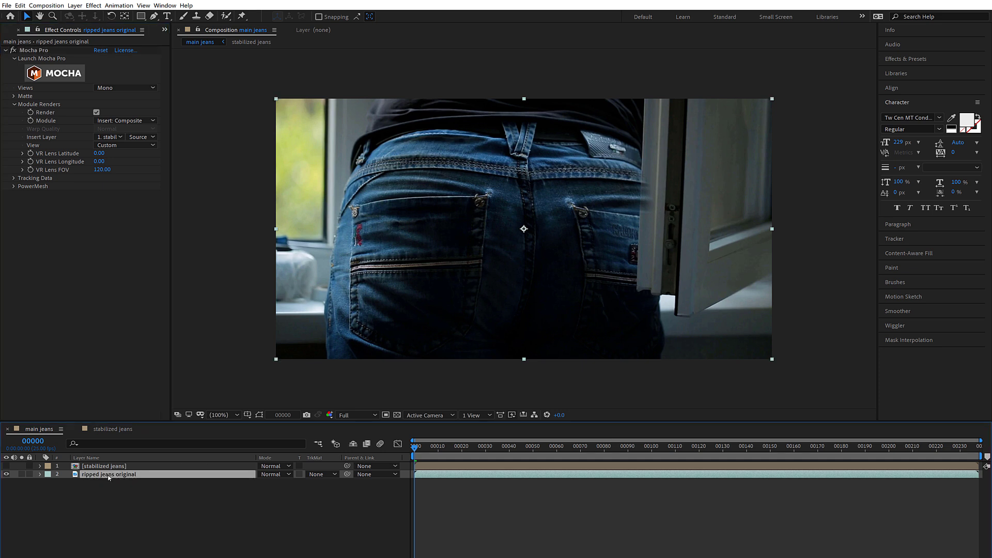
key("ctrl+d")
left_click_drag(109, 478, 104, 468)
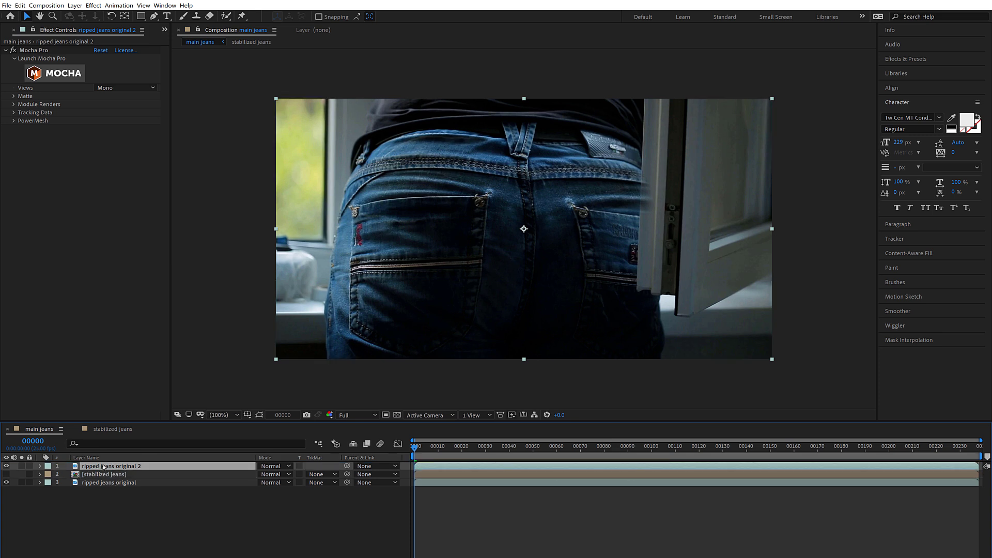
key("Return")
type("foregr")
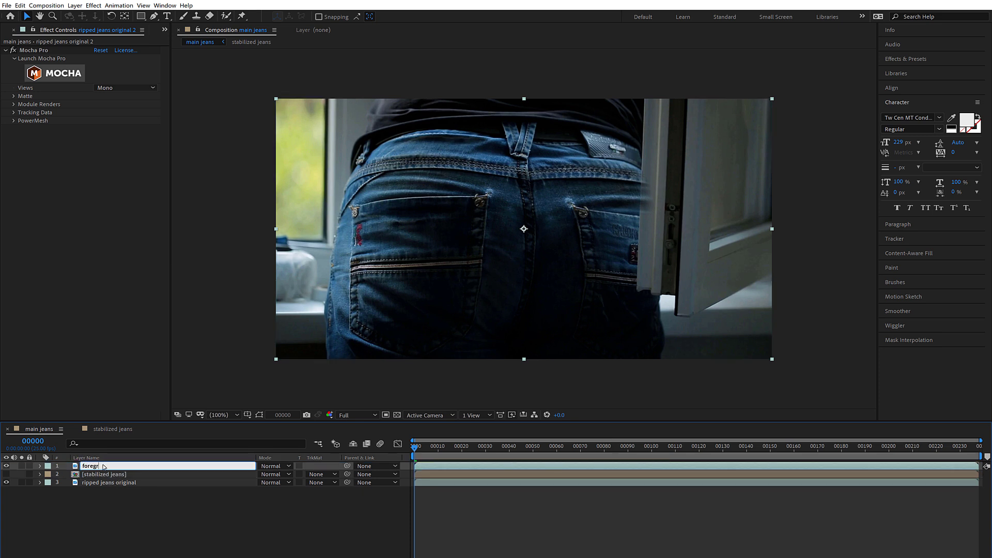
type("ound mattes")
key("Return")
Step: Make sure the Mocha Pro module render is turned off on the foreground mattes layer
left_click(14, 104)
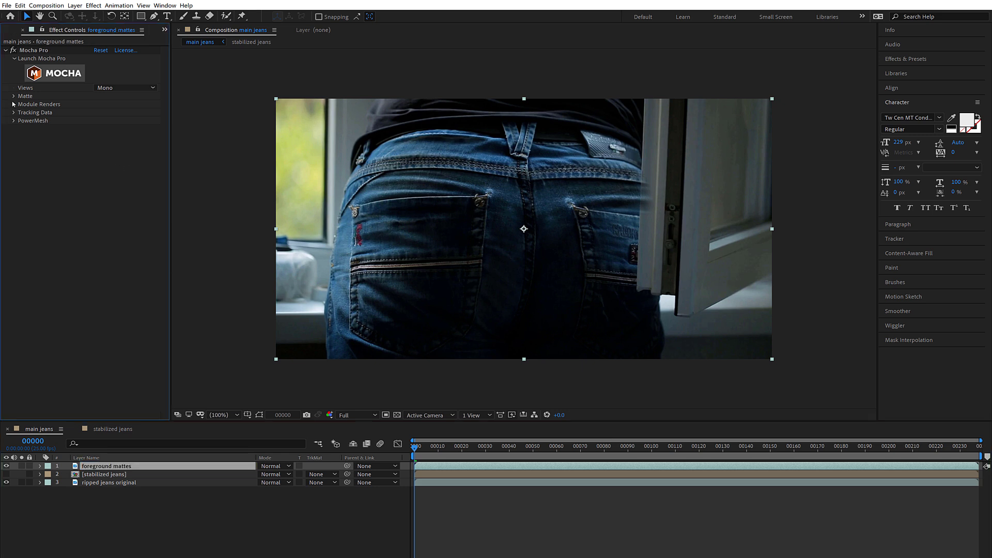
left_click(97, 112)
left_click(96, 112)
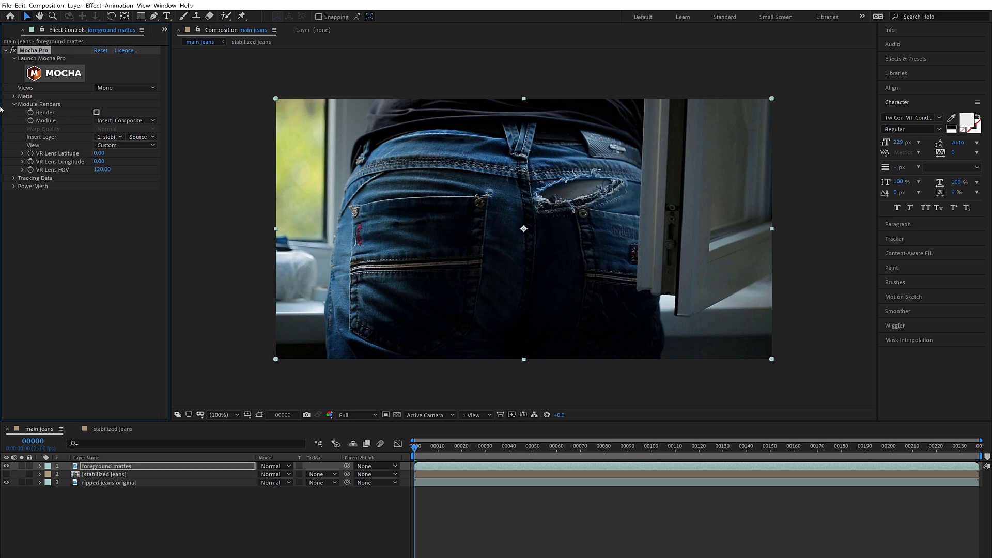
Step: Limit the visible matte layers to window matte by excluding jeans rip insert and left jeans, and apply the matte
left_click(14, 96)
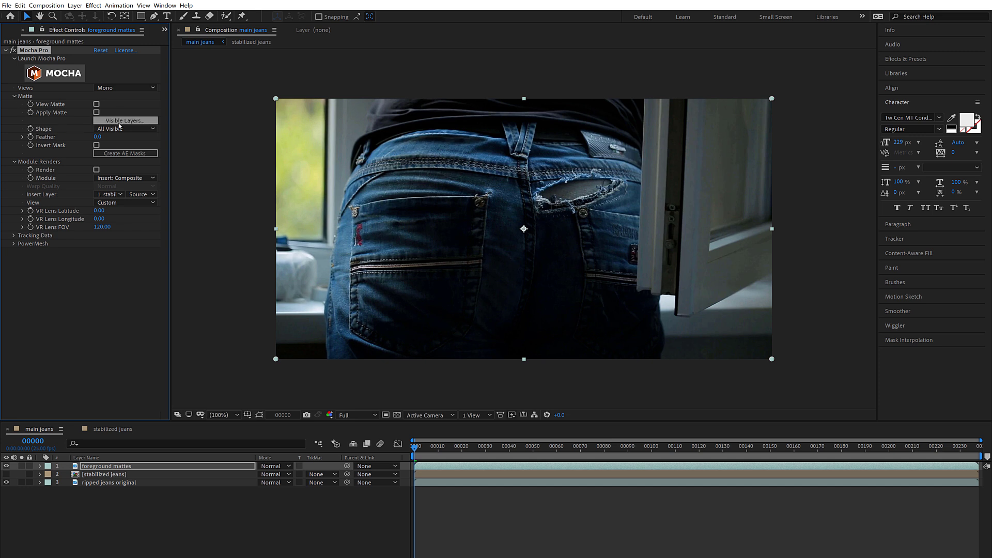
left_click(119, 124)
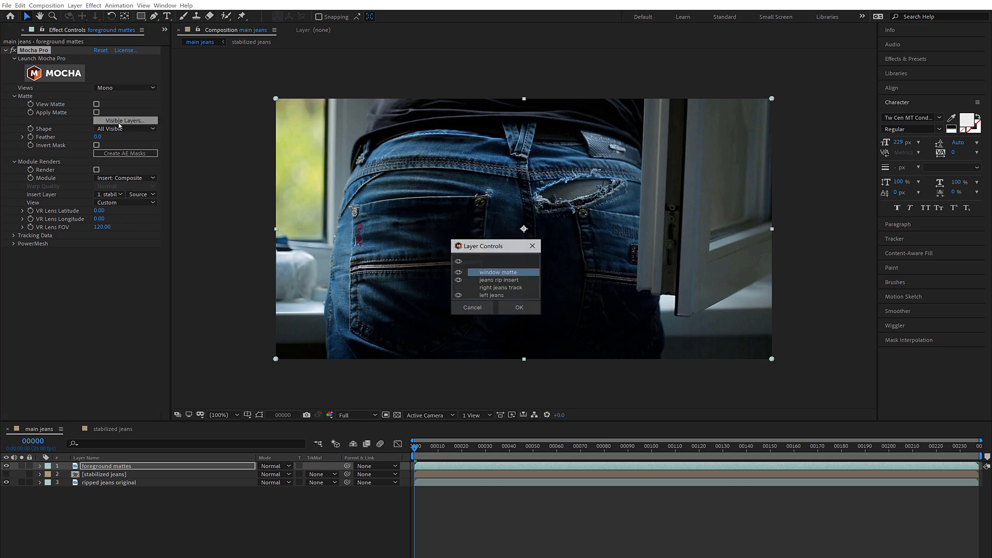
left_click(458, 280)
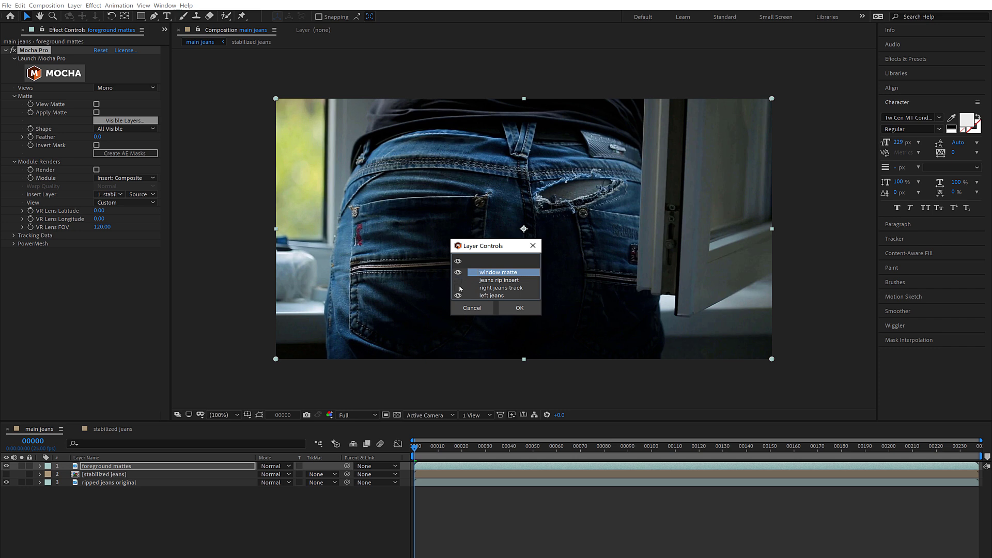
left_click(458, 296)
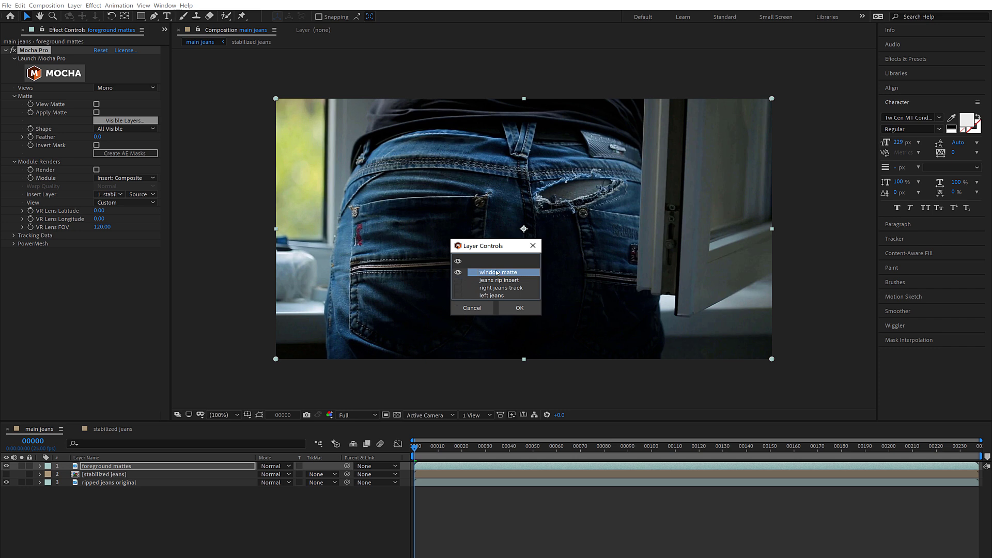
left_click(519, 308)
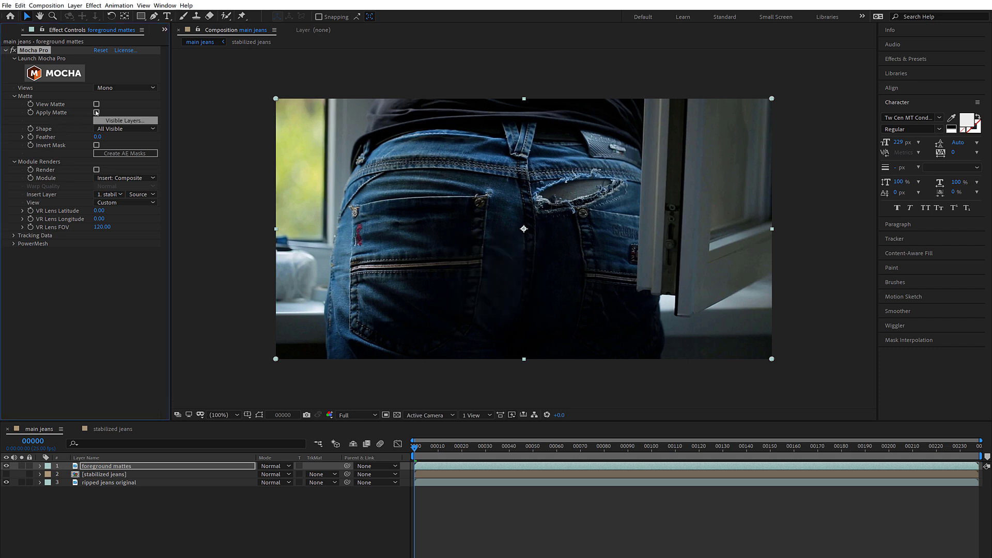
left_click(96, 112)
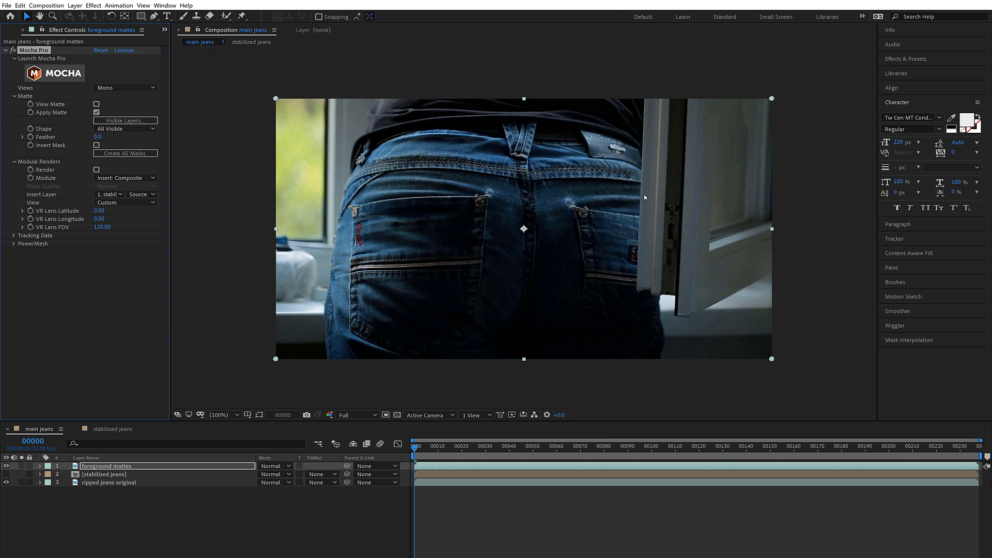
Step: Compare the composite with and without the foreground mattes layer, and play and scrub the shot to check the patch
left_click(6, 466)
left_click(6, 467)
left_click(6, 467)
left_click(6, 466)
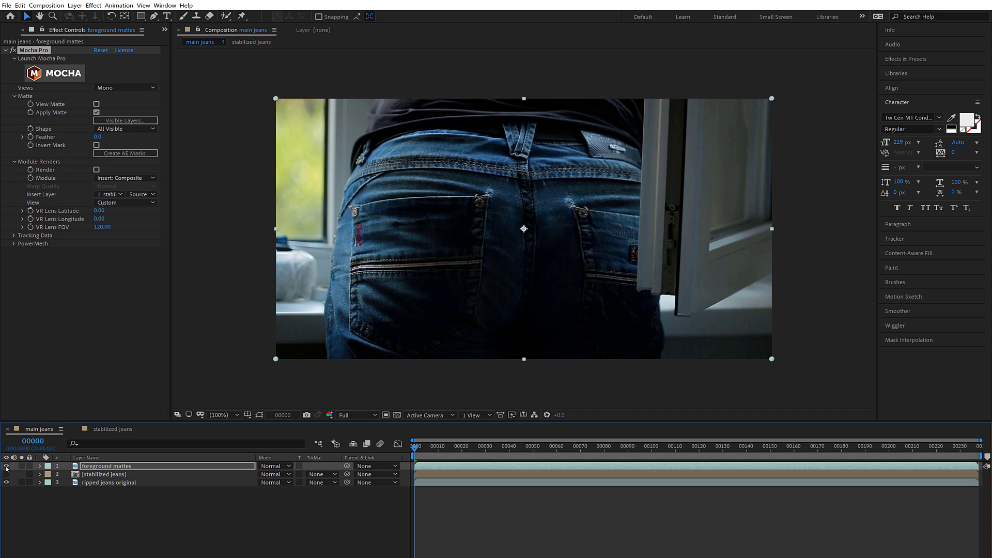
key("space")
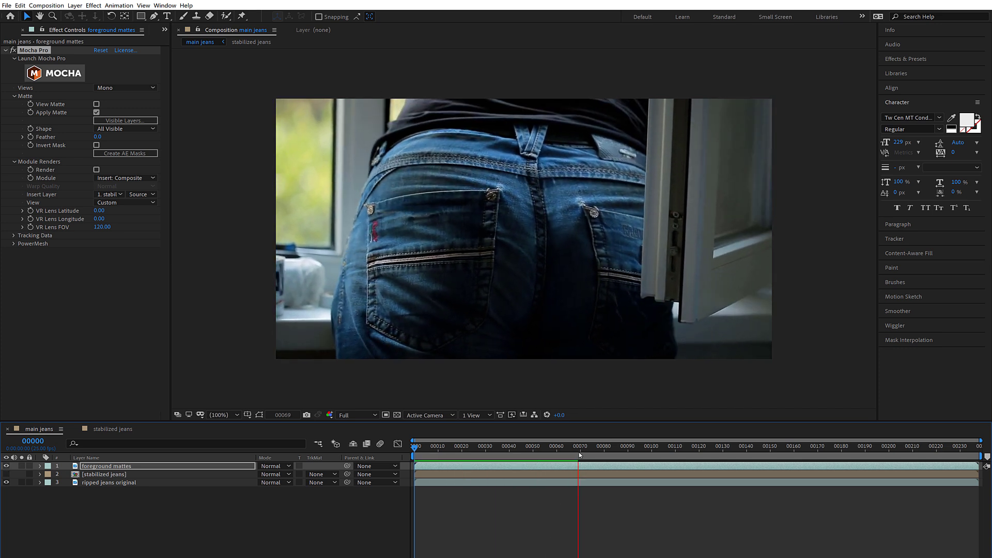
mouse_move(571, 451)
left_mouse_down()
mouse_move(448, 460)
mouse_move(562, 454)
left_mouse_up()
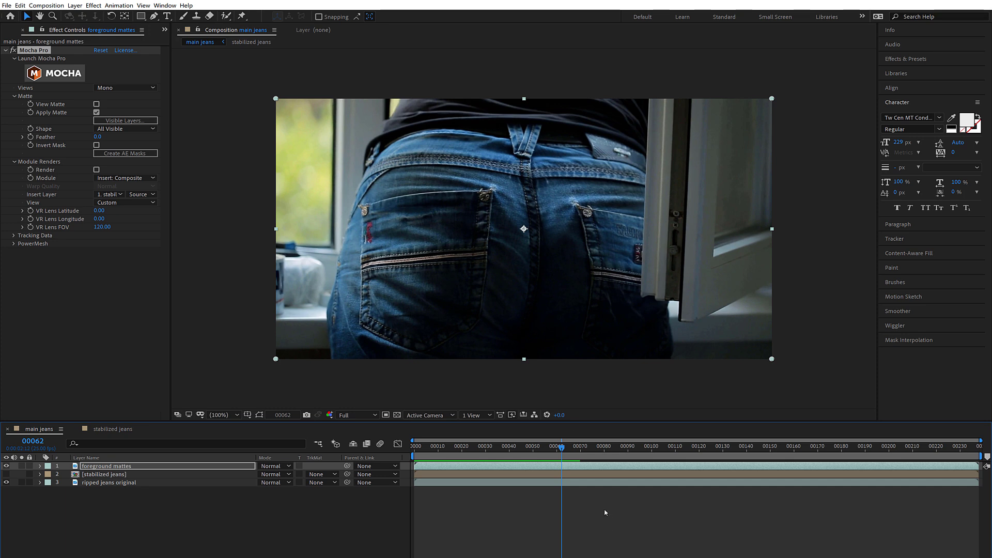
key("Page_Up")
left_click_drag(448, 452, 419, 467)
key("space")
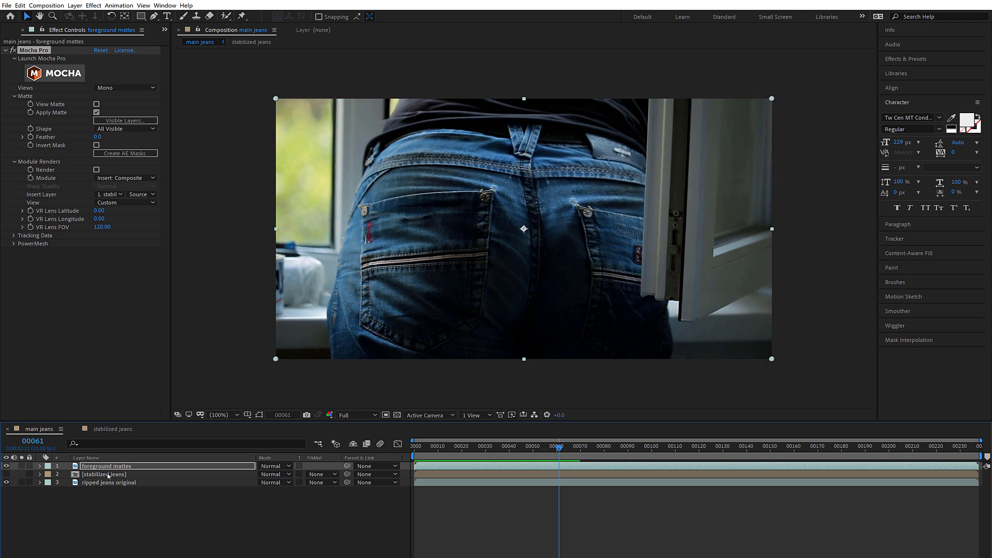
Step: Lock the main jeans viewer, open the stabilized jeans composition in its own viewer and dock it alongside
left_click(198, 33)
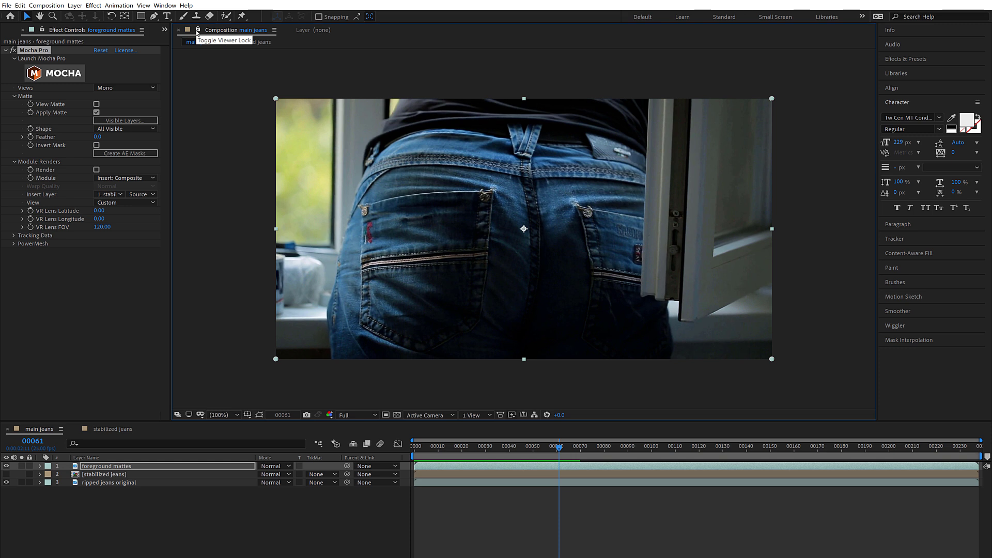
left_click(112, 429)
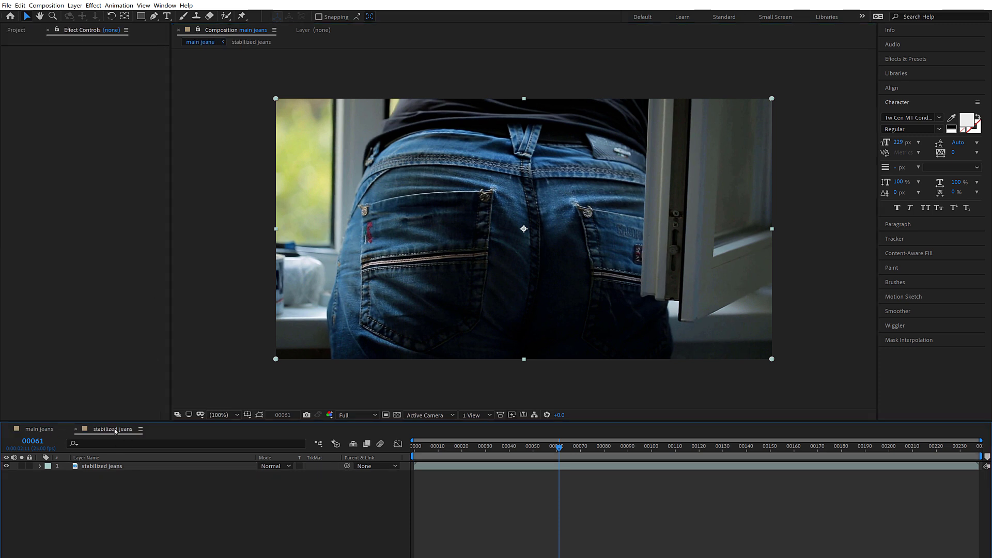
left_click(40, 429)
left_click(106, 476)
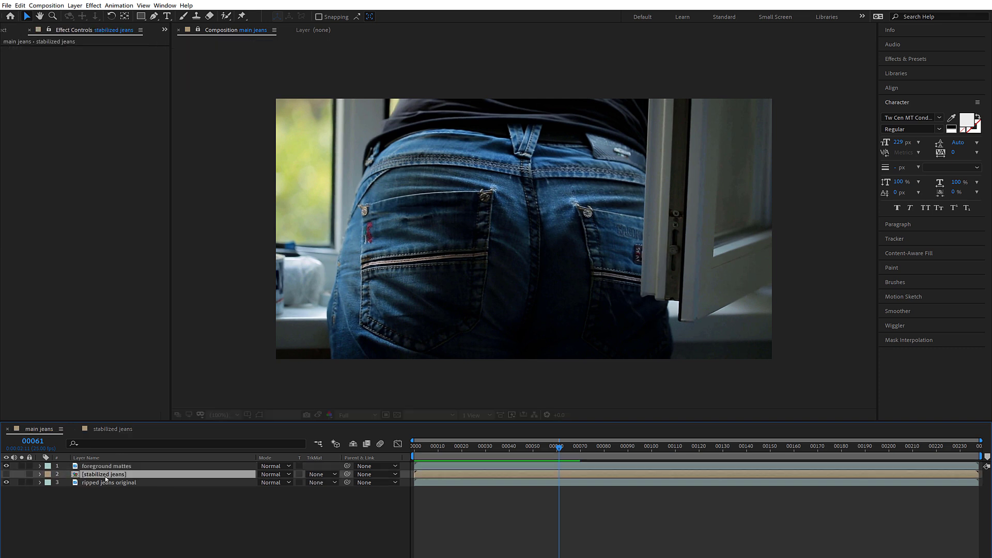
double_click(105, 476)
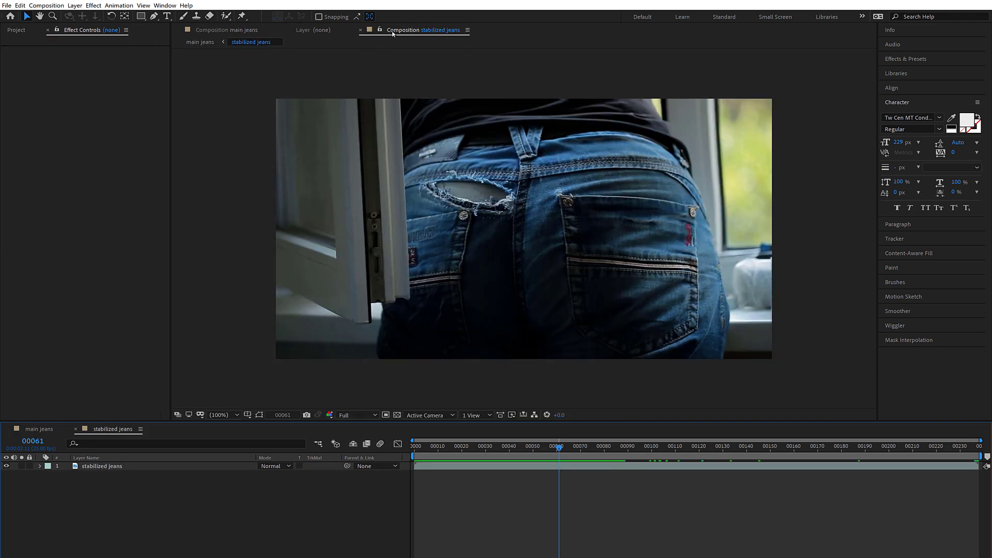
left_click_drag(408, 31, 870, 223)
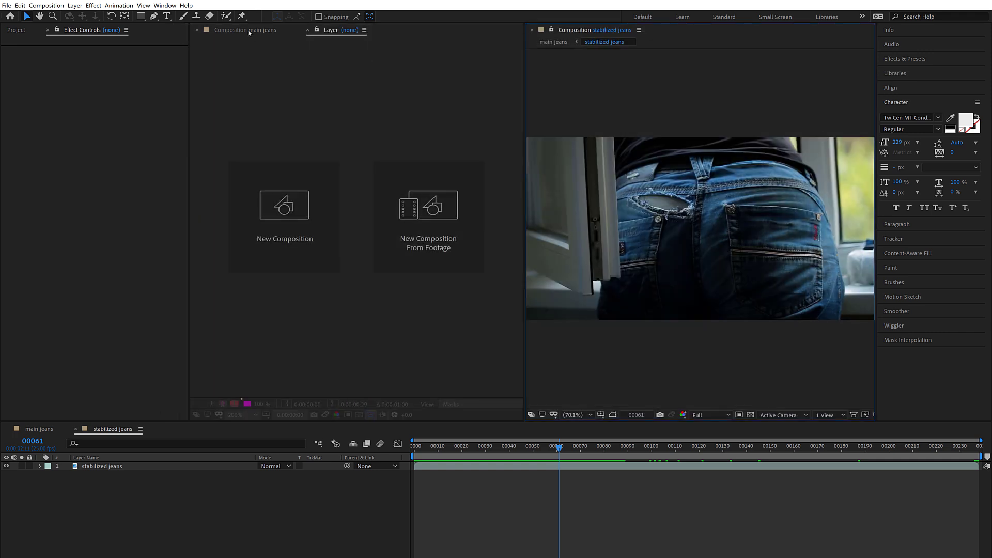
Step: Show the main jeans composite beside the stabilized jeans view, widen the stabilized view and magnify it to 200% around the pocket corner
left_click(249, 31)
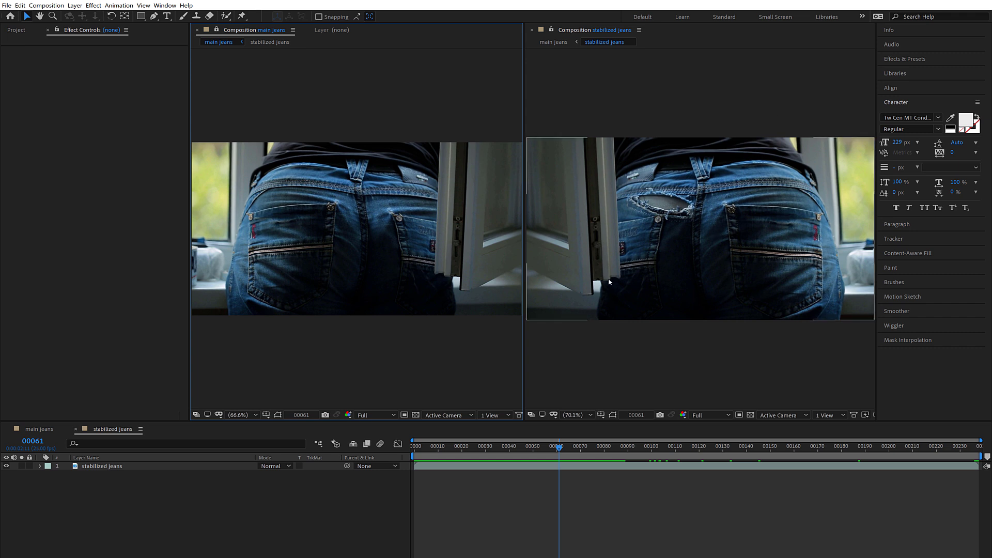
left_click_drag(523, 351, 480, 351)
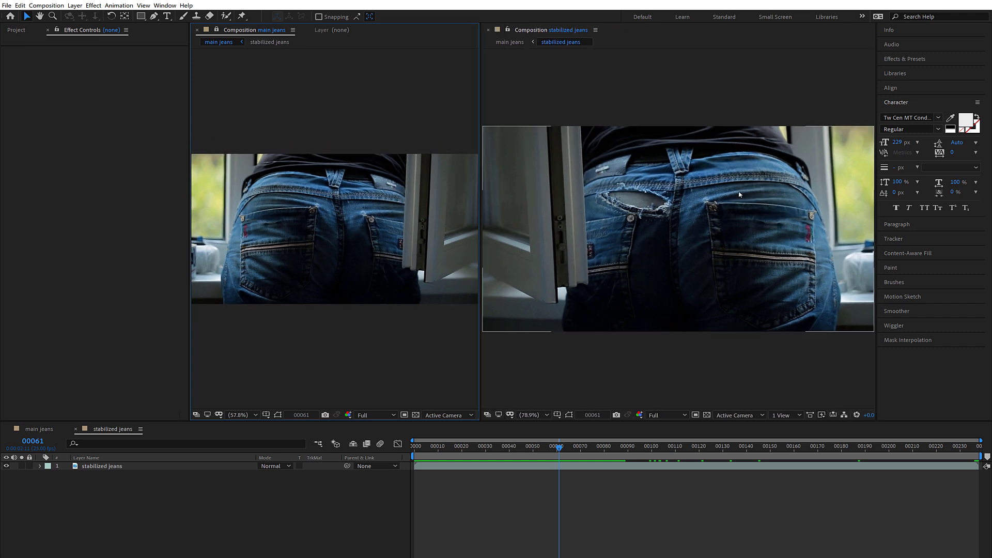
key("z")
left_click(707, 198)
left_click(690, 235)
key("v")
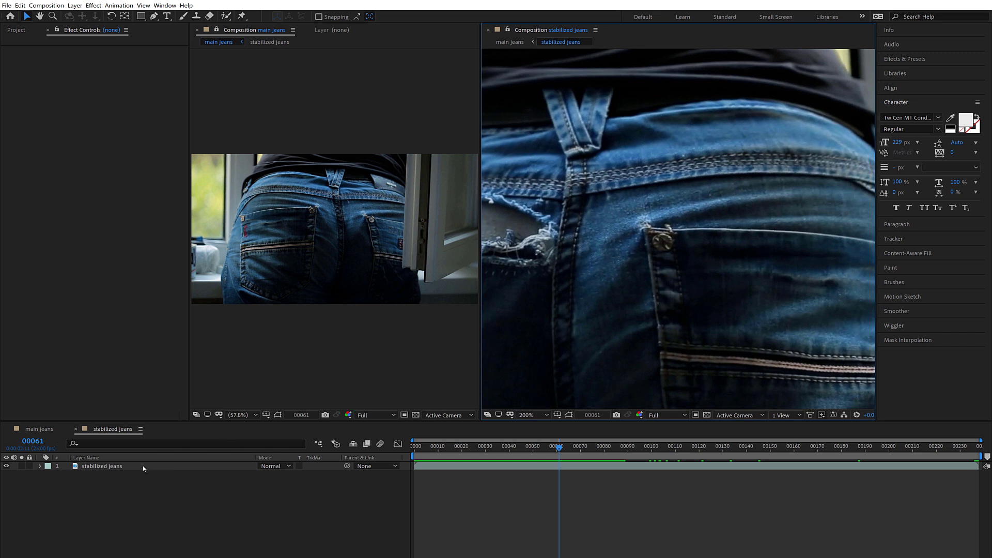
Step: Pre-compose the stabilized jeans layer as "stabilized patch", moving all attributes into the new composition
left_click(102, 465)
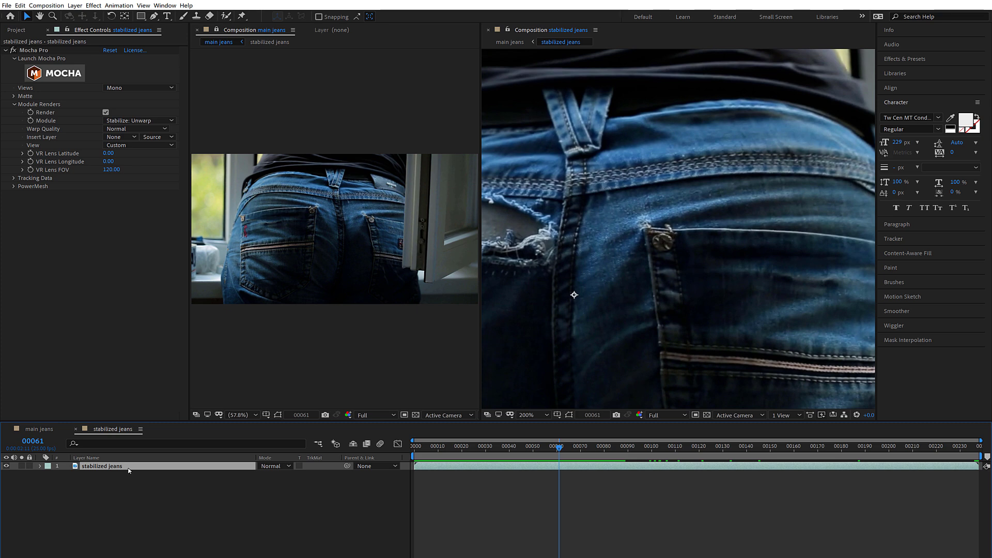
key("ctrl+shift+c")
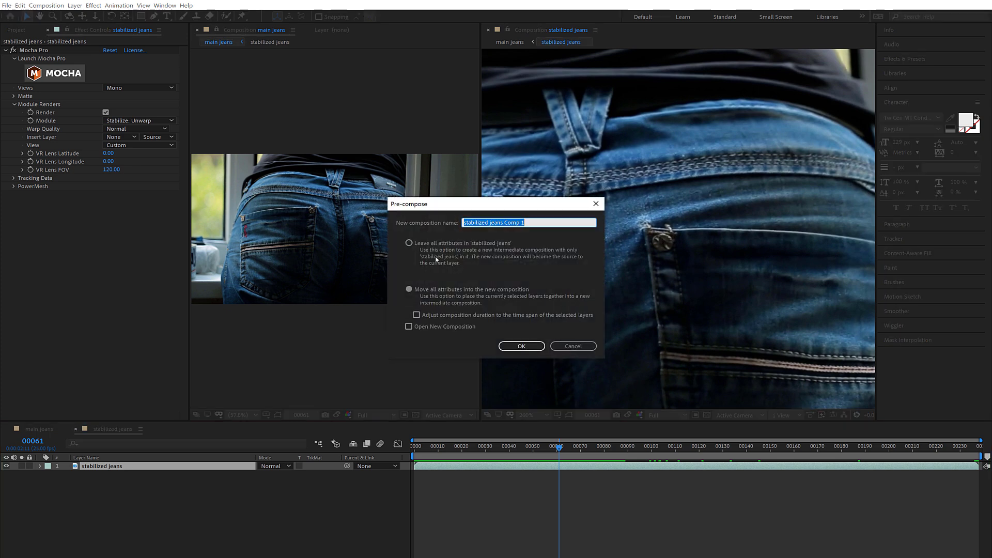
type("stabilized j")
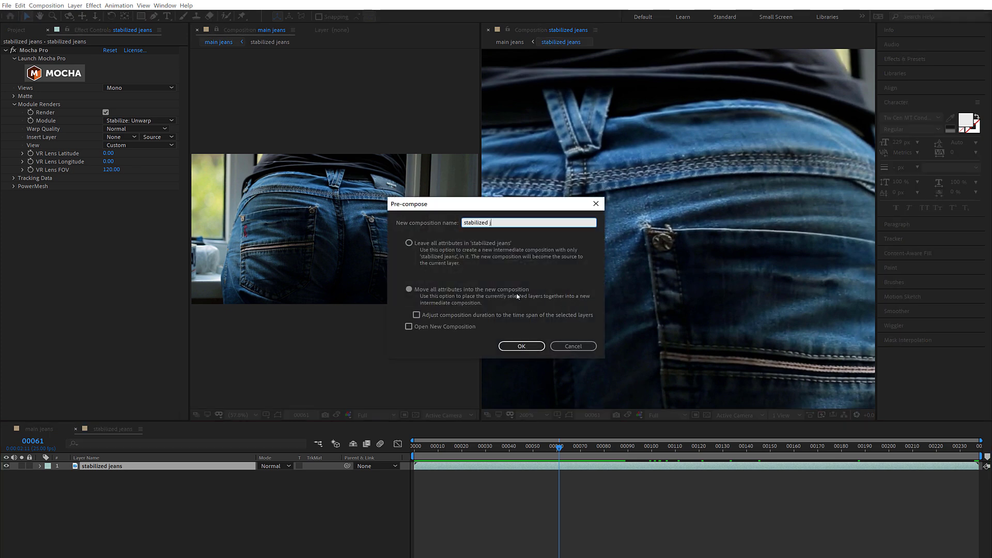
type("patch")
left_click(531, 348)
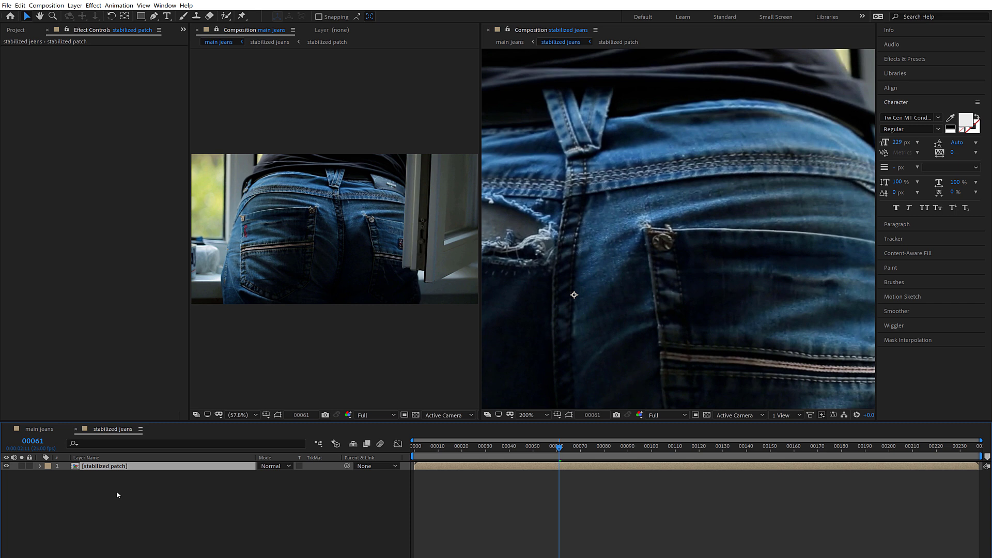
Step: Duplicate the stabilized patch layer and draw a small elliptical mask over the worn spot at the pocket corner on the upper copy
key("ctrl+d")
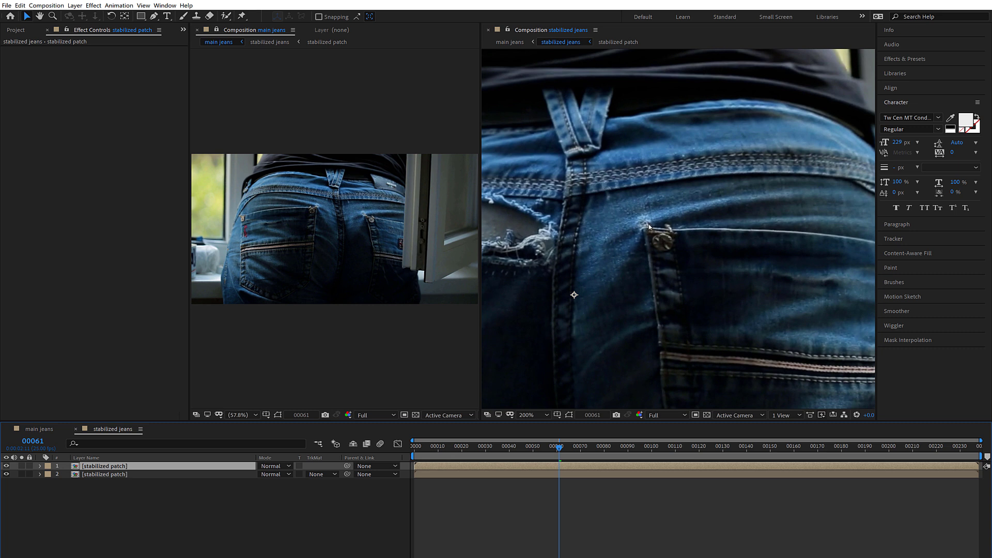
left_click_drag(140, 16, 189, 40)
left_click_drag(632, 210, 657, 232)
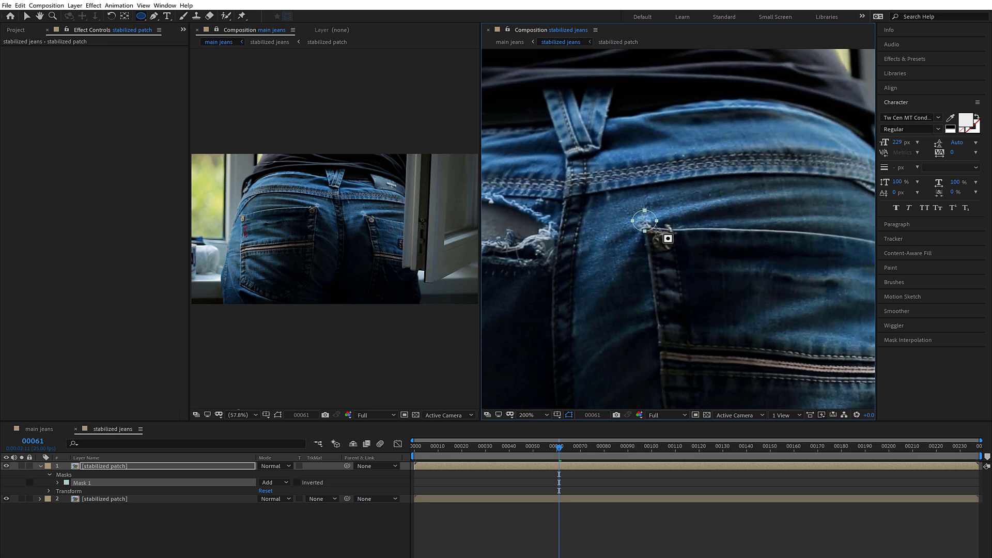
Step: Set the elliptical mask's mode to Subtract while viewing the upper layer alone, and restore the view of both layers
left_click(22, 467)
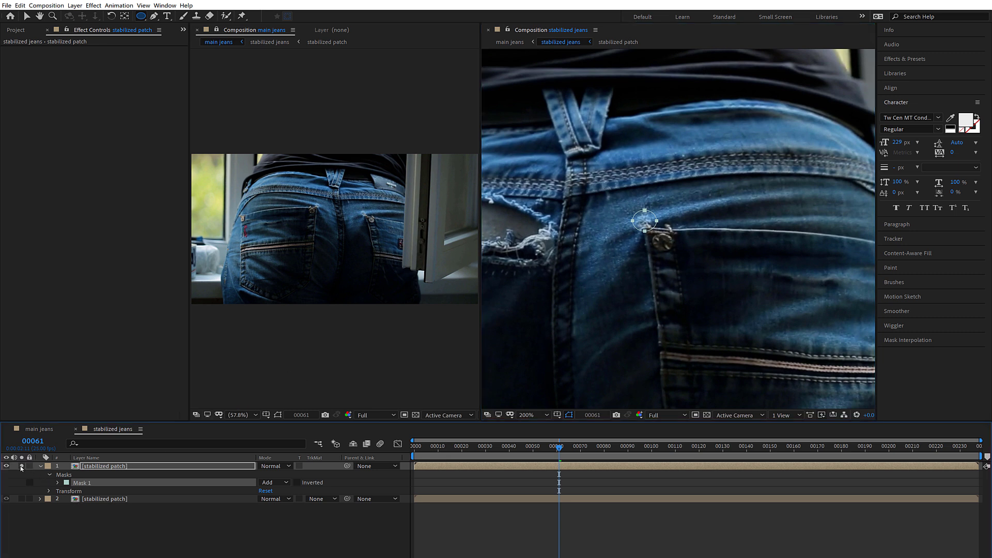
left_click(267, 484)
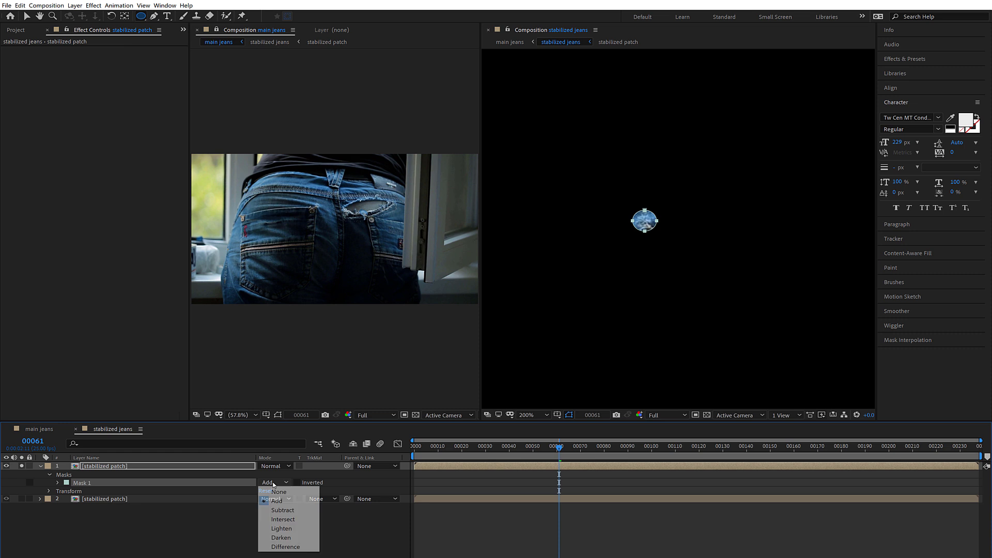
left_click(293, 511)
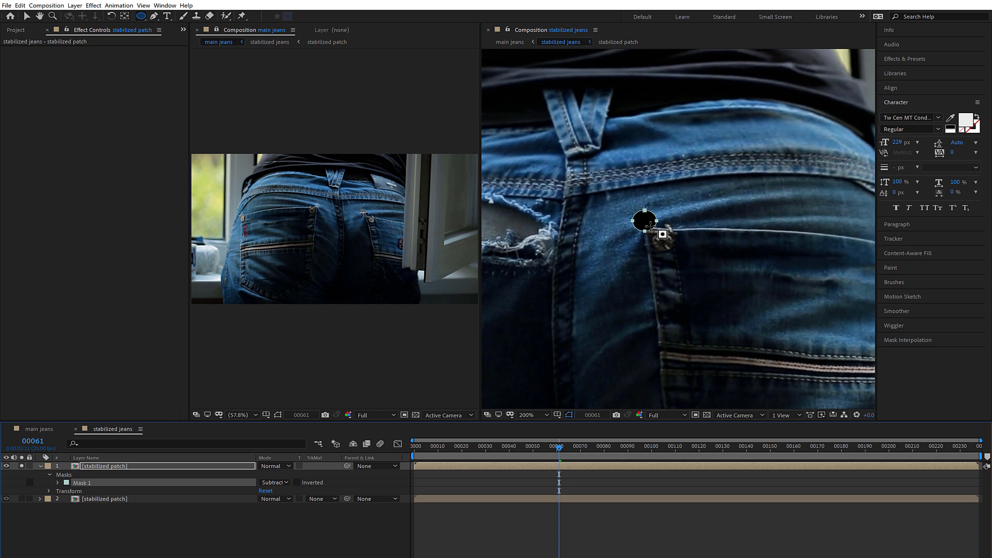
left_click(21, 466)
Step: Shift the lower stabilized patch layer left and slightly down so clean denim fills the masked hole at the pocket corner
left_click(110, 500)
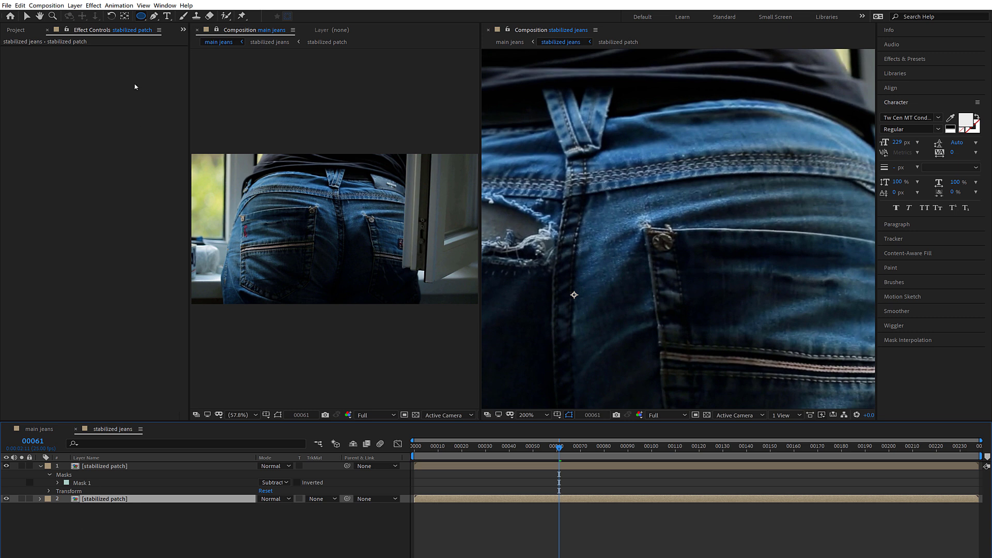
left_click(27, 18)
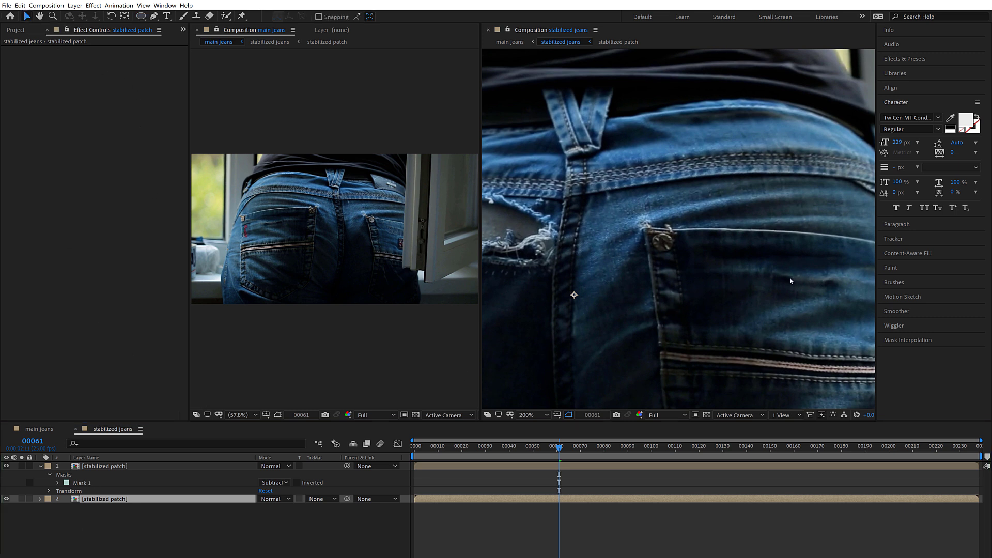
left_click_drag(787, 292, 732, 307)
left_click(655, 227)
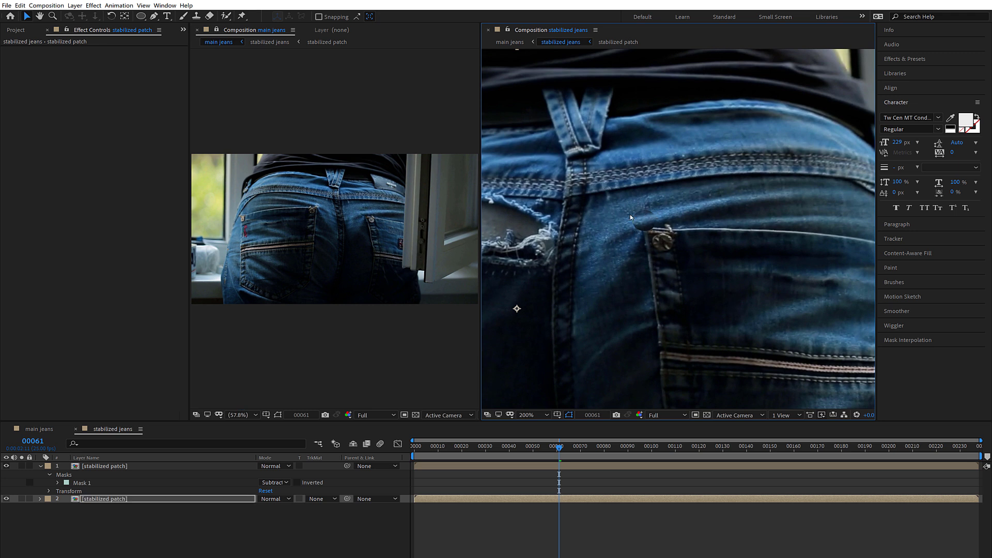
Step: Feather the subtract mask by 17 pixels and reshape its outline around the pocket corner and rivet
left_click(81, 483)
left_click(58, 484)
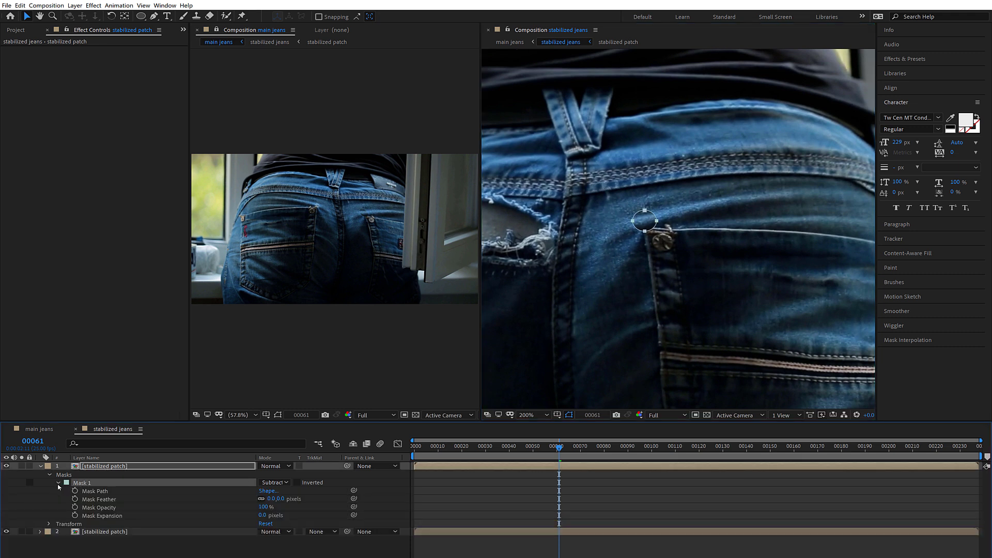
left_click(93, 500)
left_click_drag(273, 499, 287, 499)
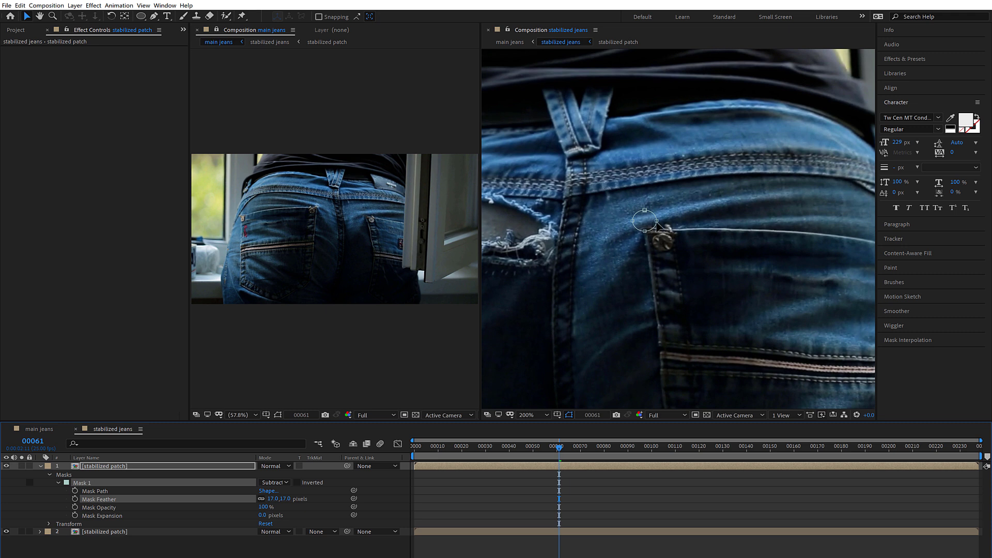
mouse_move(657, 221)
left_mouse_down()
mouse_move(677, 217)
mouse_move(647, 208)
mouse_move(649, 231)
left_mouse_up()
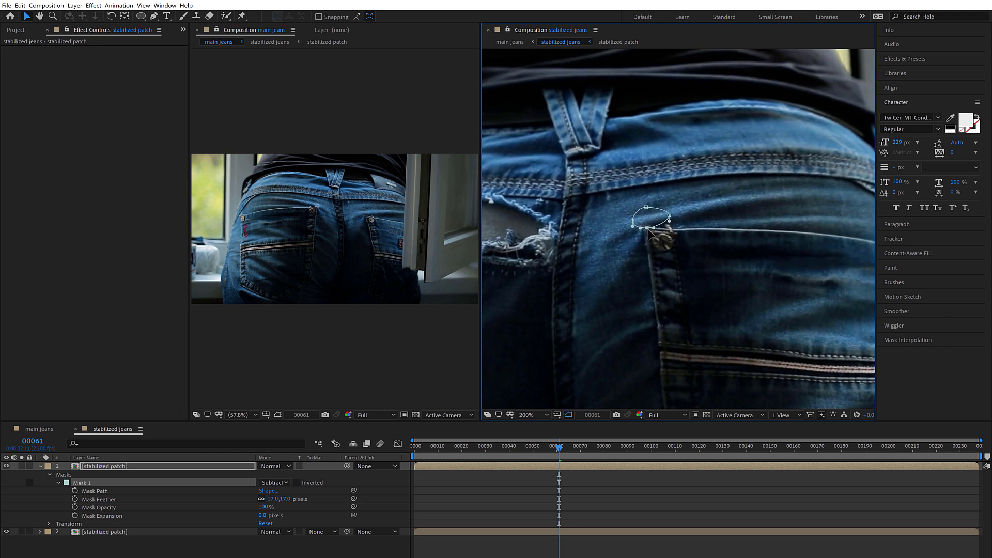
Step: Go to frame 0 and close the stabilized jeans viewer to view only the main jeans composite
left_click_drag(558, 451, 403, 456)
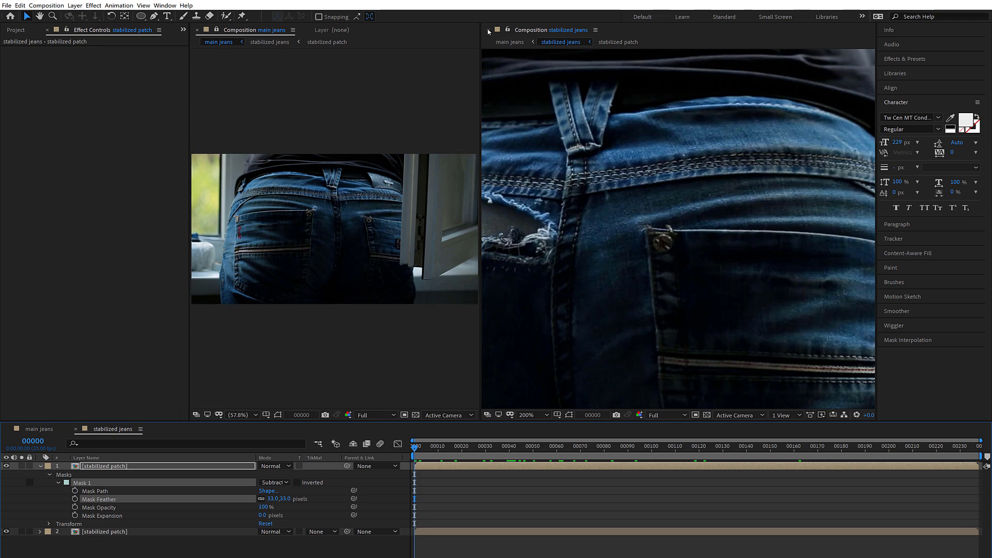
left_click(488, 30)
left_click(487, 30)
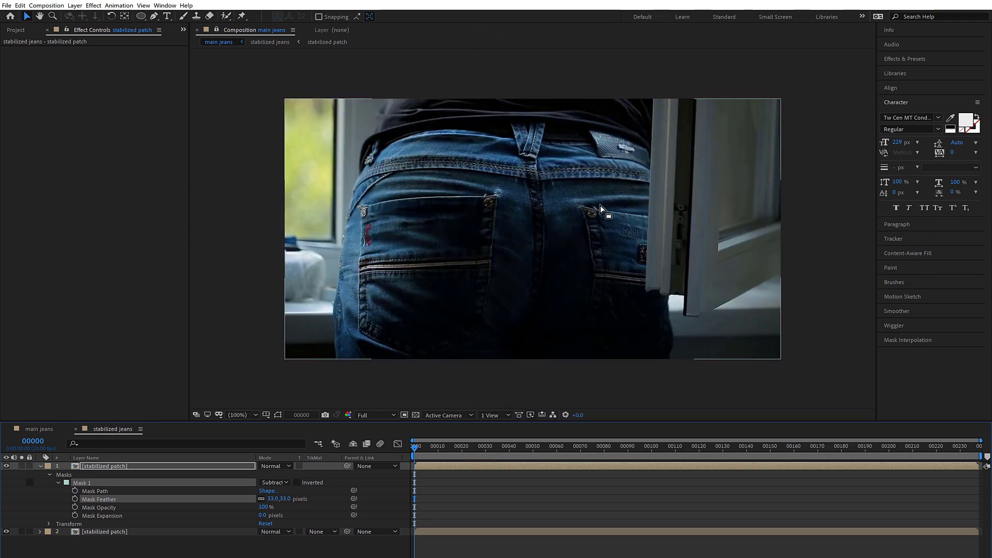